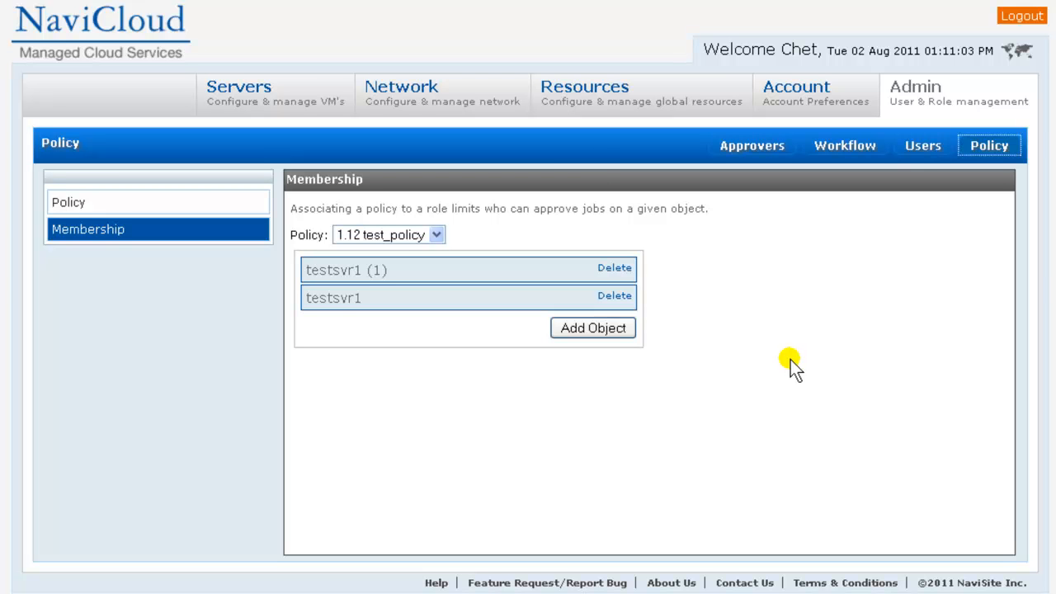
# Step: Leave Admin > Policy for the Servers overview, showing web-anon, web-dev and web-prod under RBACdemo
pyautogui.click(259, 89)
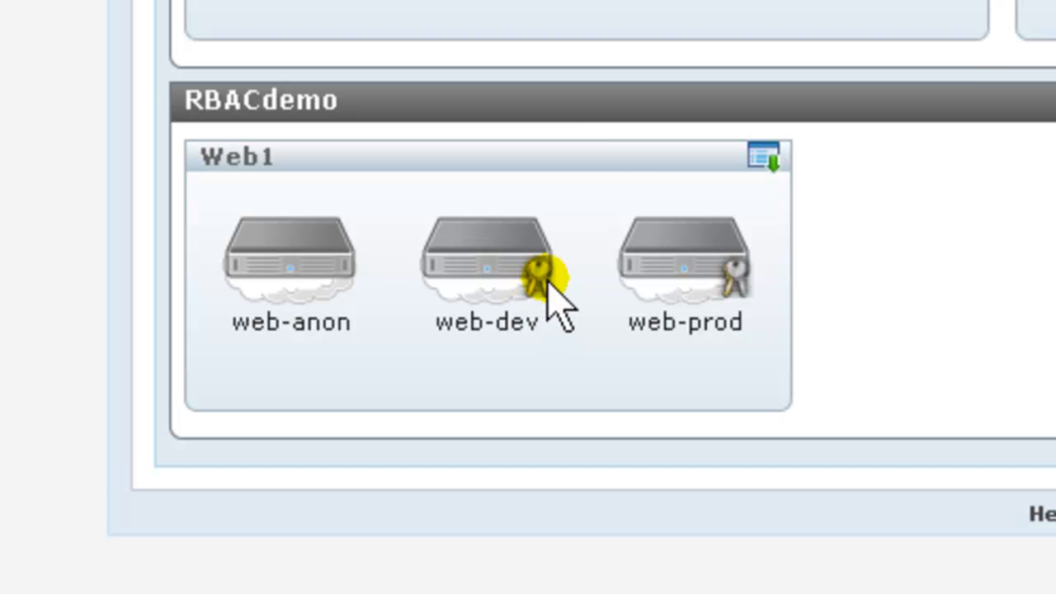
pyautogui.rightClick(544, 283)
pyautogui.click(565, 321)
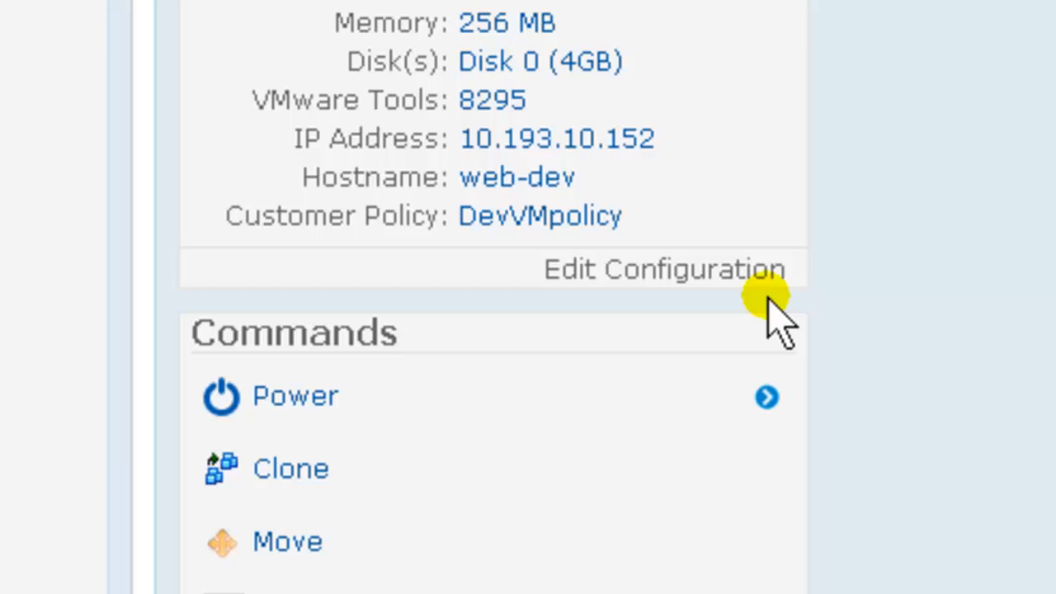
pyautogui.hotkey('alt', 'Left')
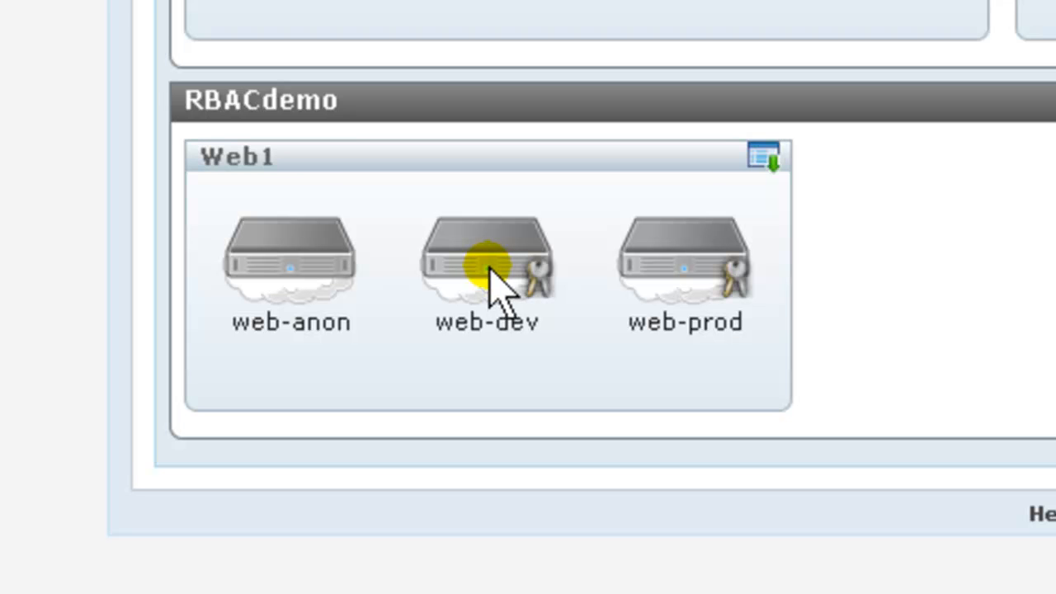
# Step: Power off the web-anon server directly
pyautogui.click(307, 258)
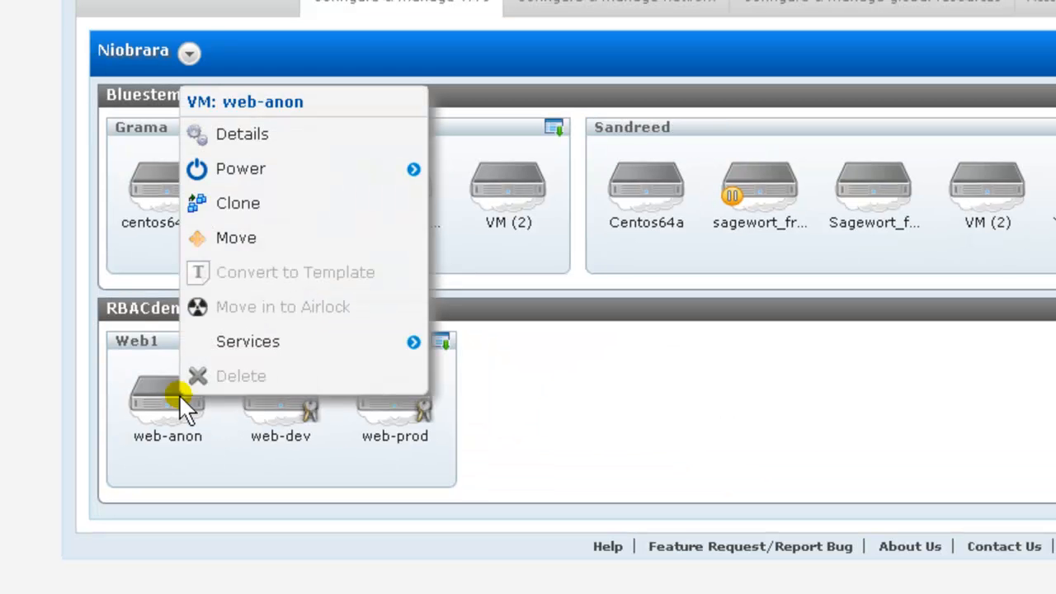
pyautogui.click(415, 172)
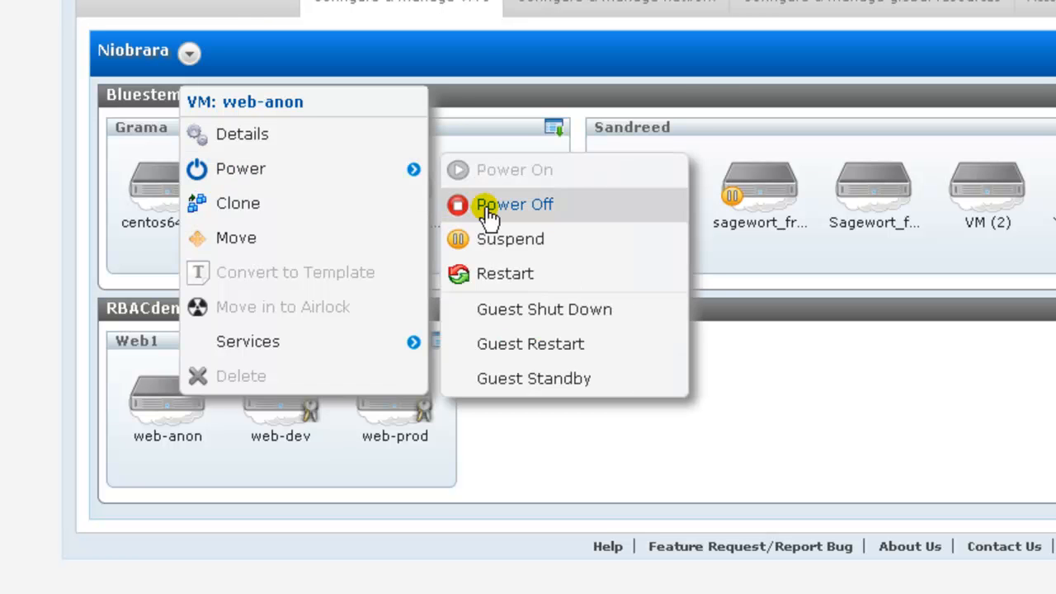
pyautogui.click(489, 208)
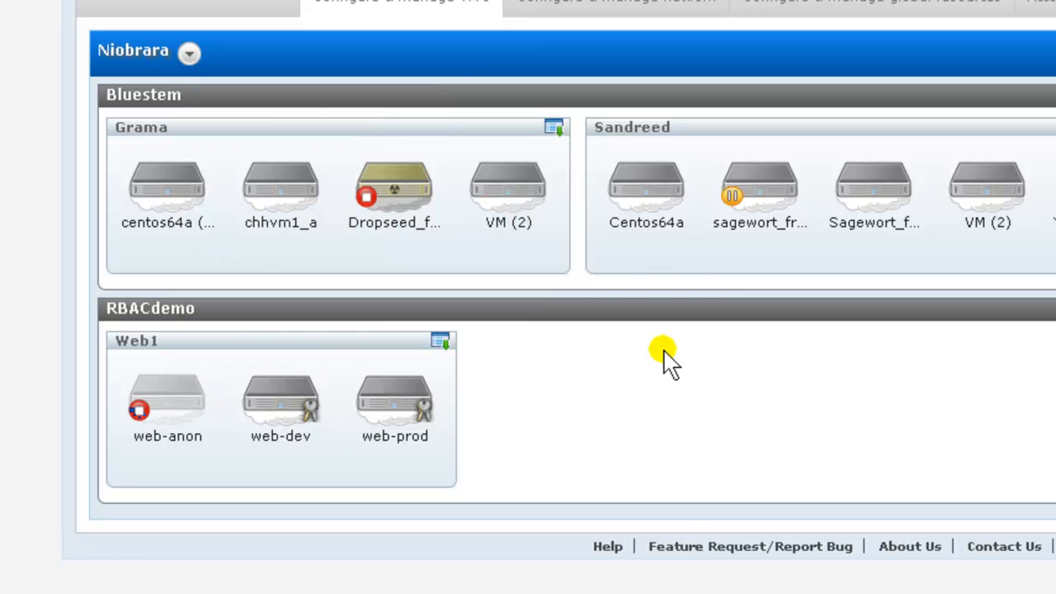
# Step: Request power-off for web-dev and web-prod, leaving both awaiting approval
pyautogui.click(280, 396)
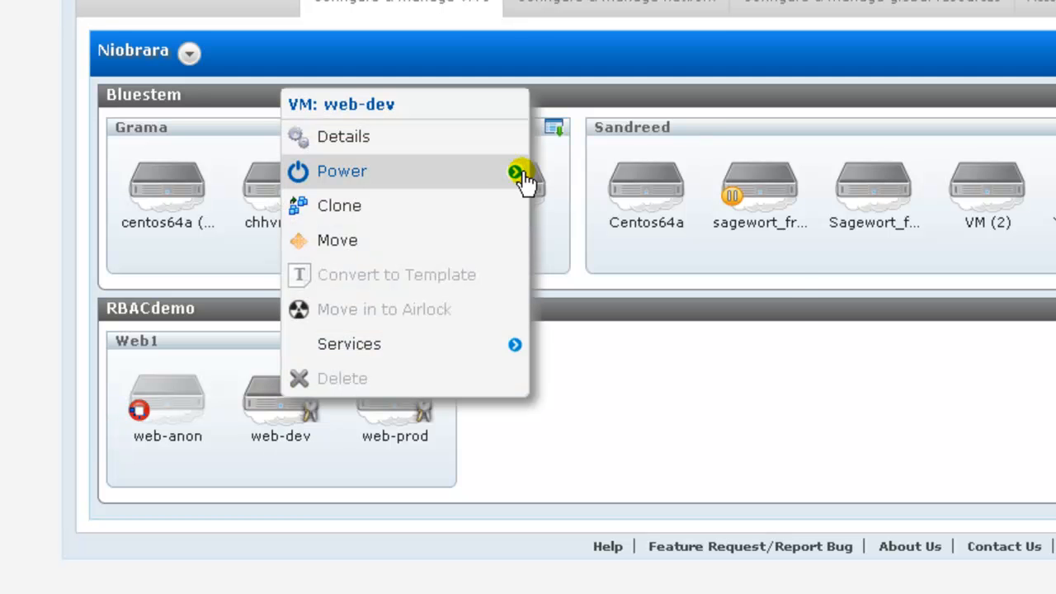
pyautogui.moveTo(519, 180)
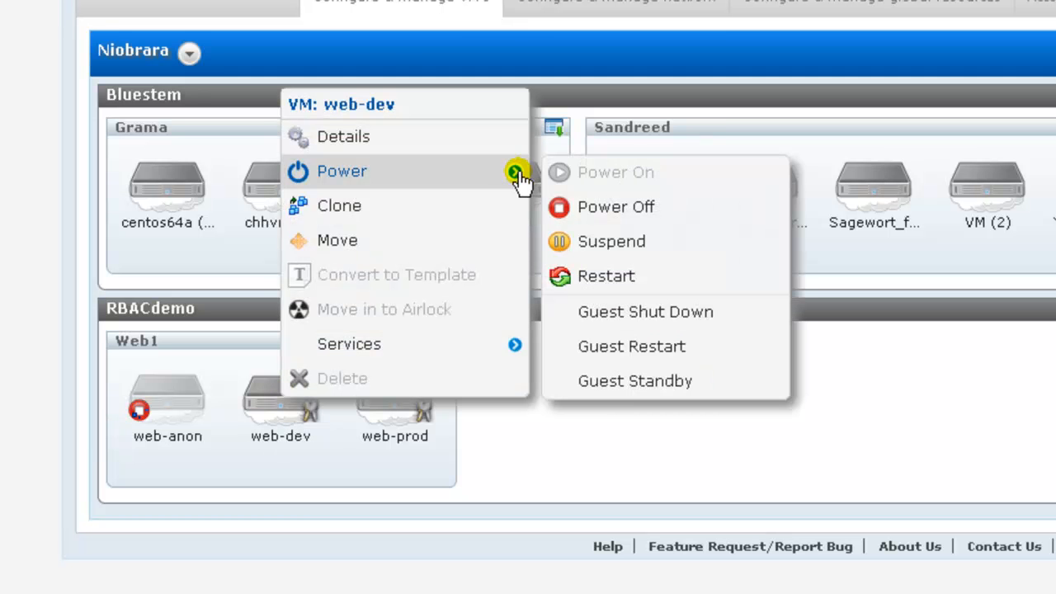
pyautogui.click(619, 211)
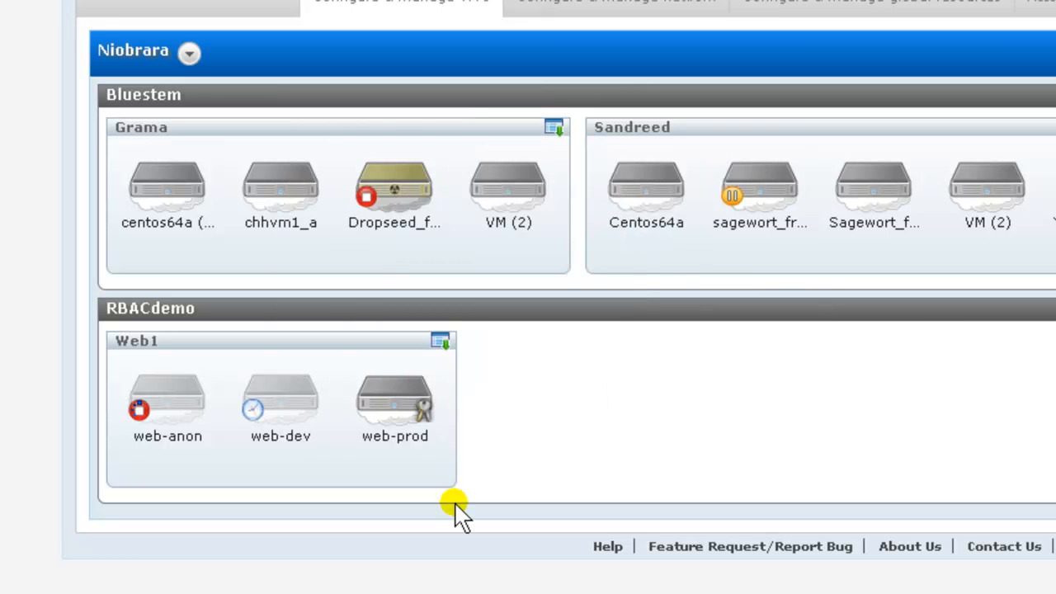
pyautogui.click(398, 394)
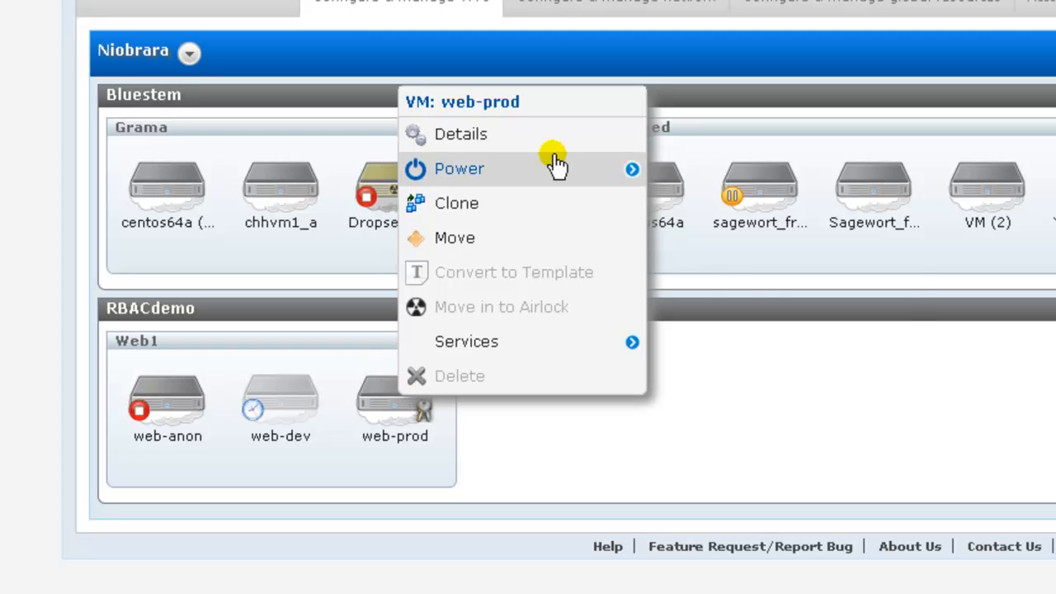
pyautogui.moveTo(632, 182)
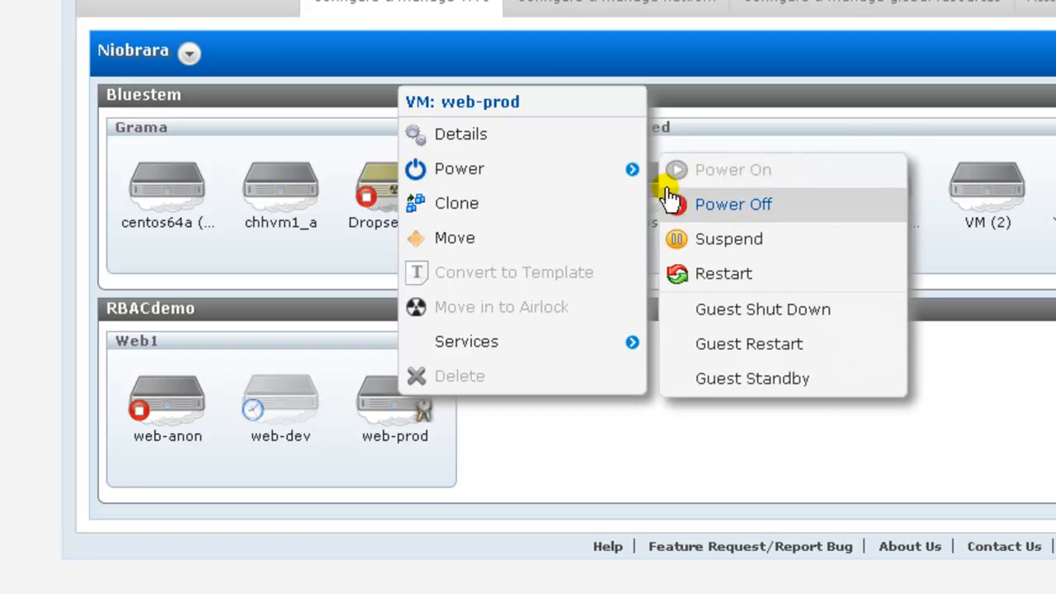
pyautogui.click(698, 212)
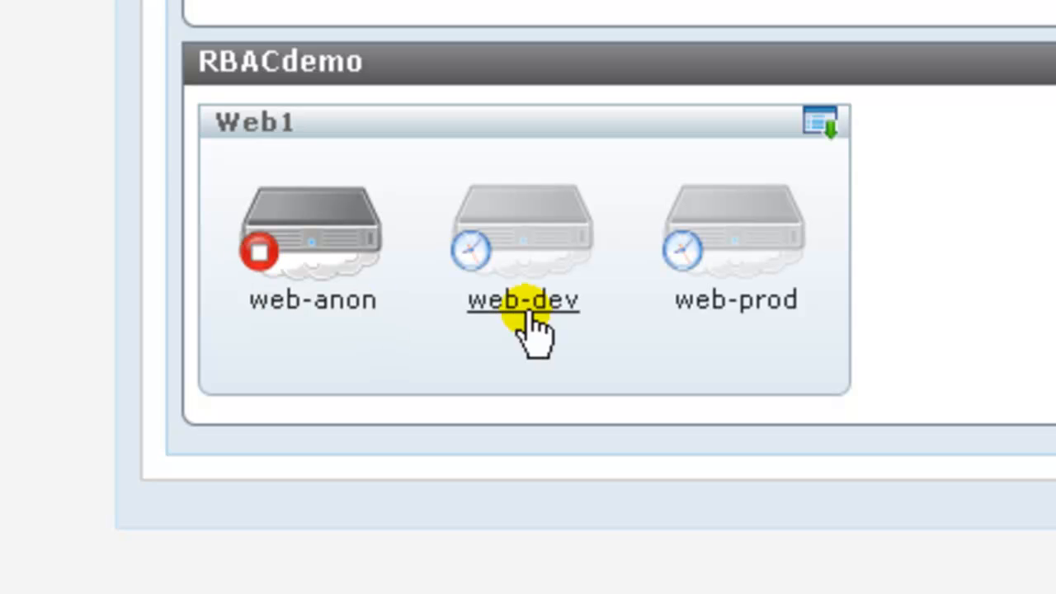
pyautogui.moveTo(478, 250)
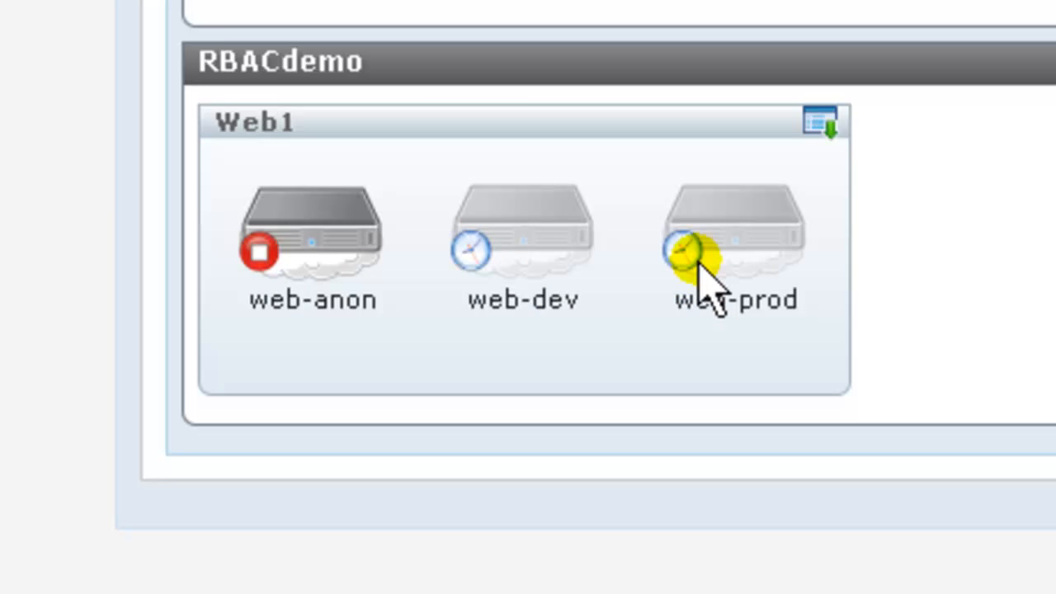
pyautogui.moveTo(699, 266)
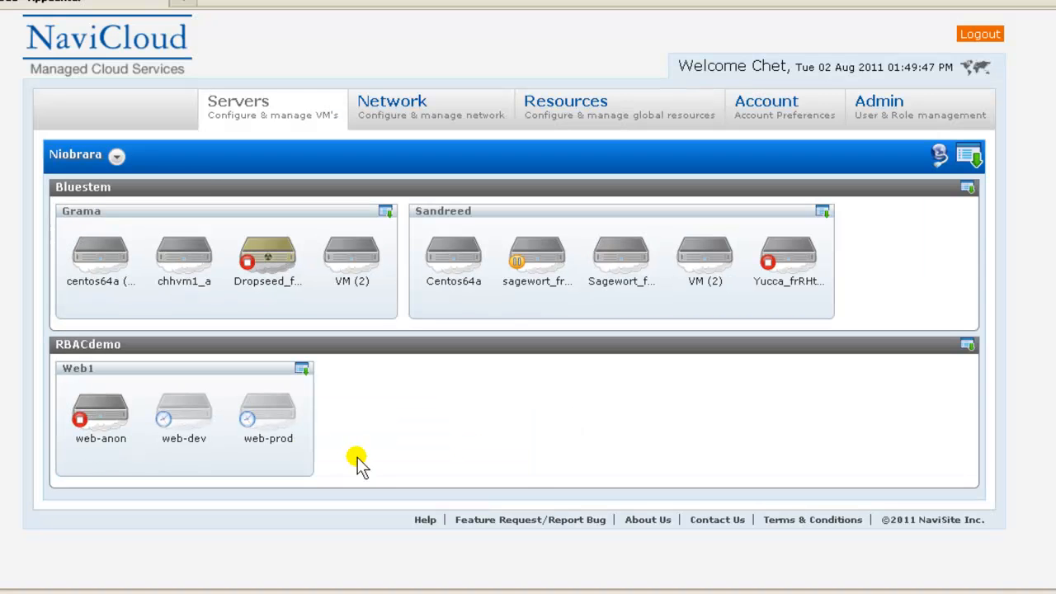
# Step: Log out and sign back in as the approving user, declining Firefox's password save
pyautogui.click(979, 36)
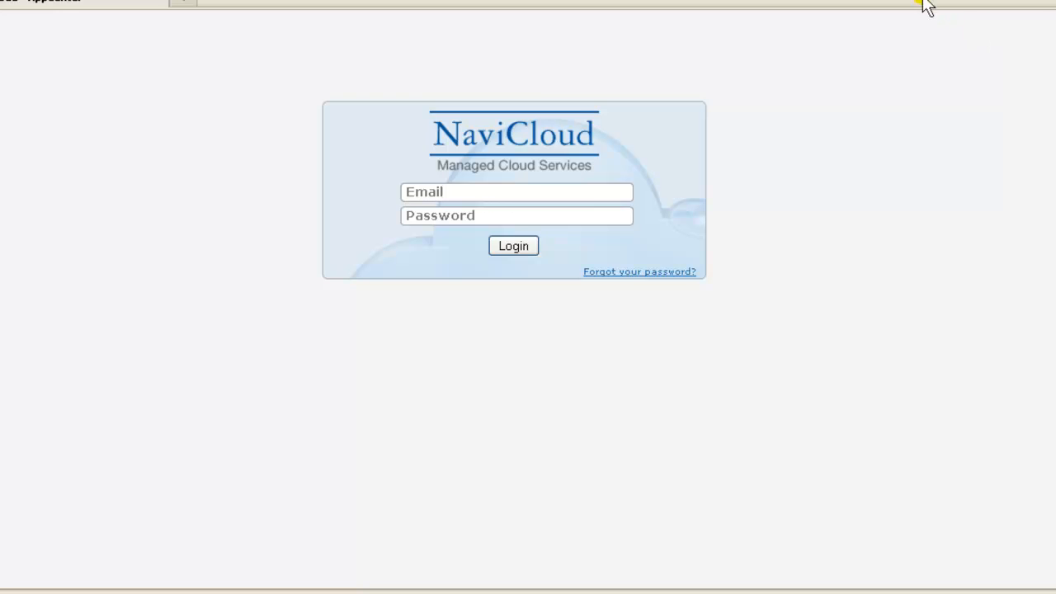
pyautogui.click(448, 194)
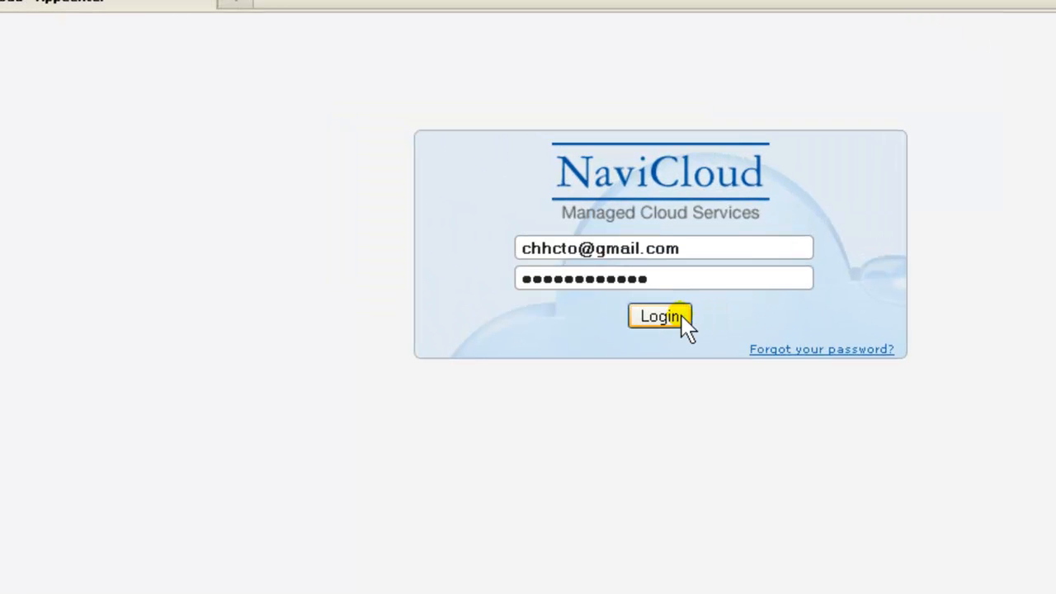
pyautogui.click(681, 315)
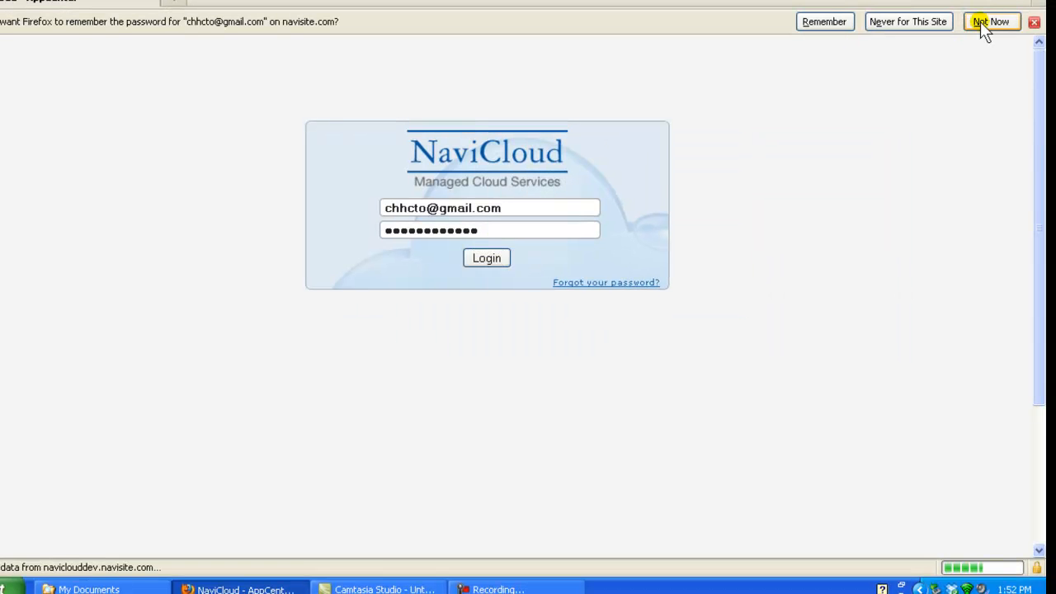
pyautogui.click(982, 23)
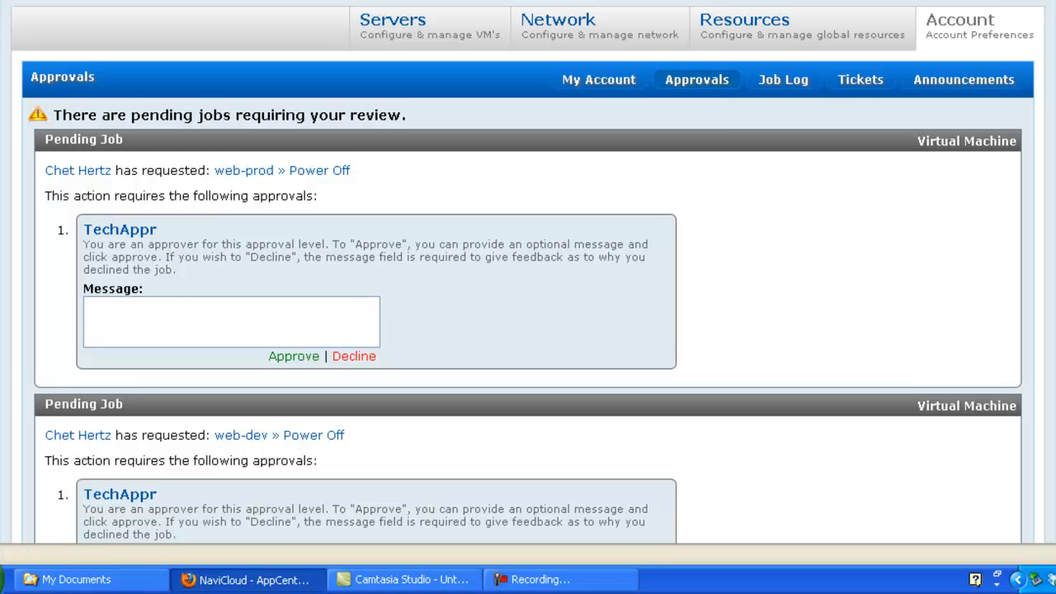
pyautogui.scroll(-1, 528, 272)
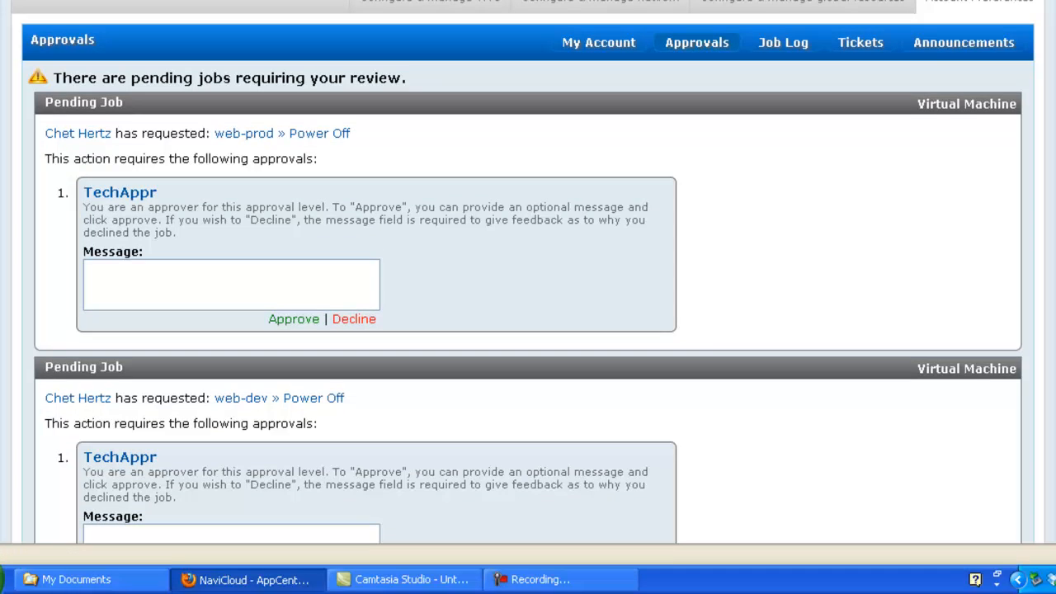
pyautogui.scroll(-1, 528, 272)
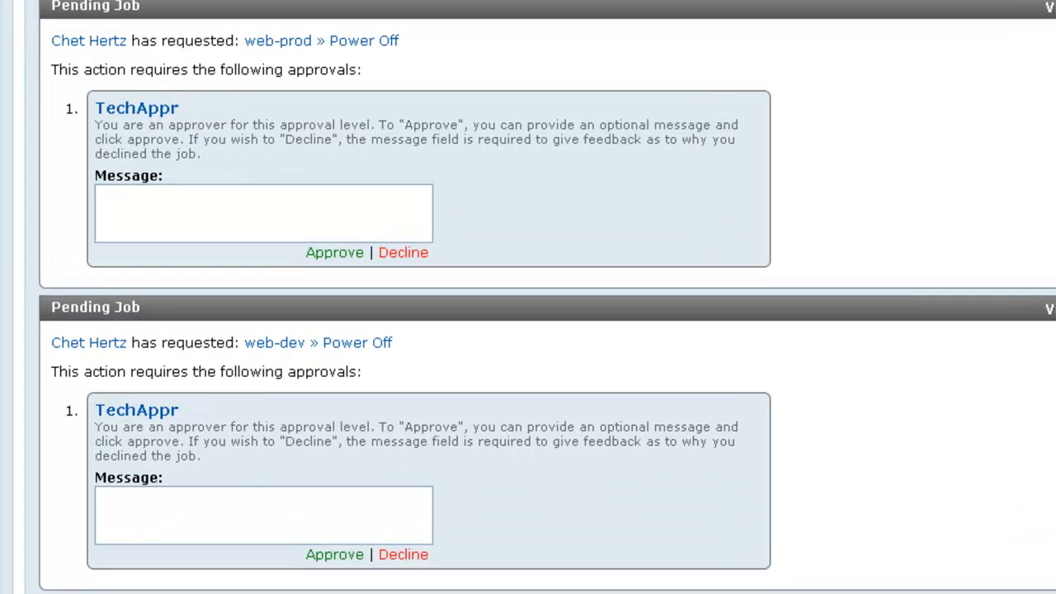
pyautogui.scroll(-1, 528, 297)
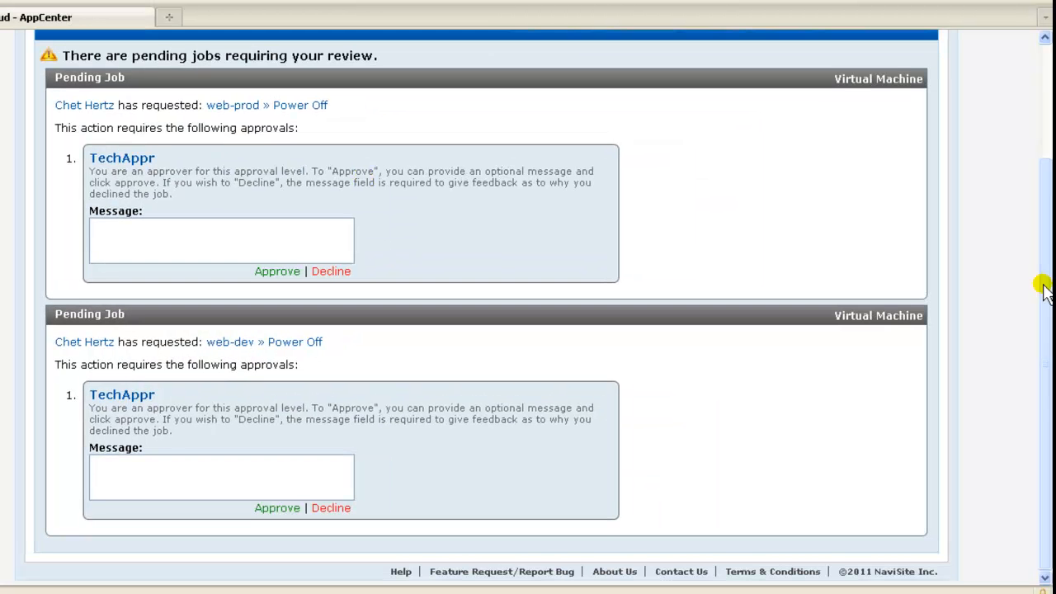
pyautogui.scroll(3, 1043, 288)
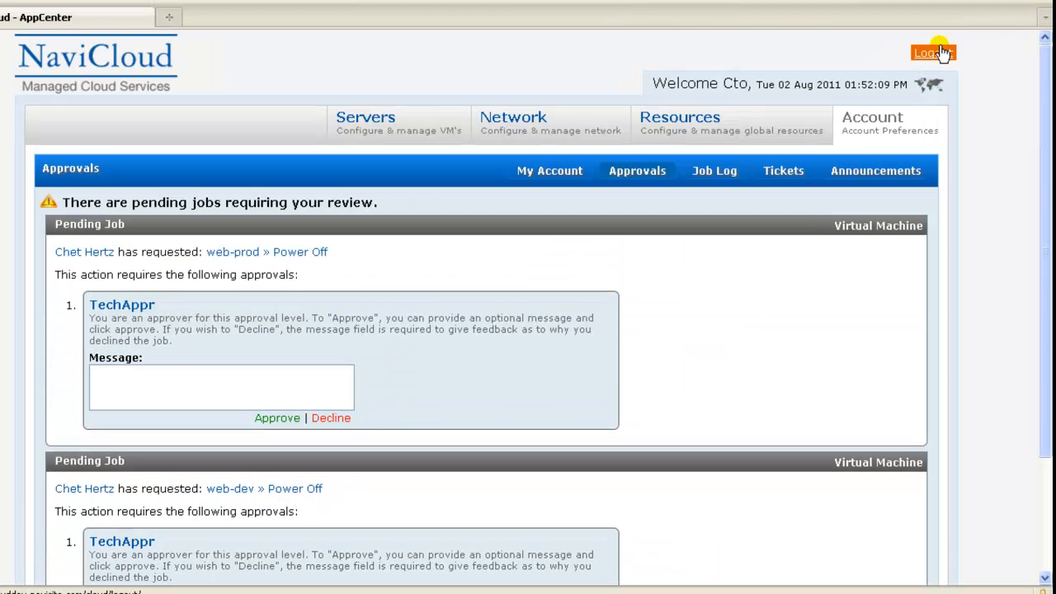
# Step: Switch from the approver to the developer account, declining Firefox's password save
pyautogui.click(940, 56)
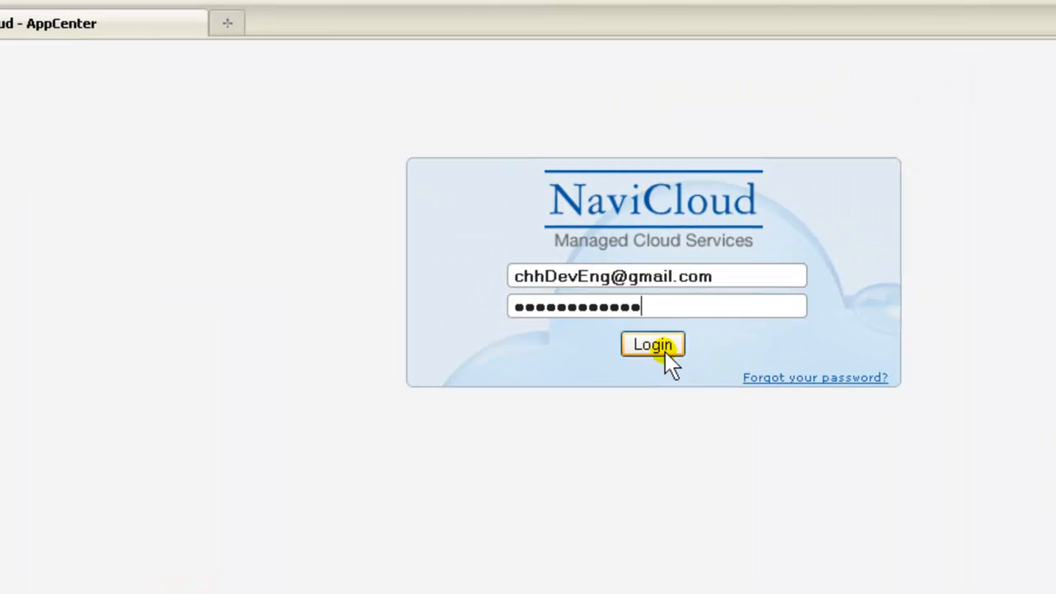
pyautogui.click(674, 355)
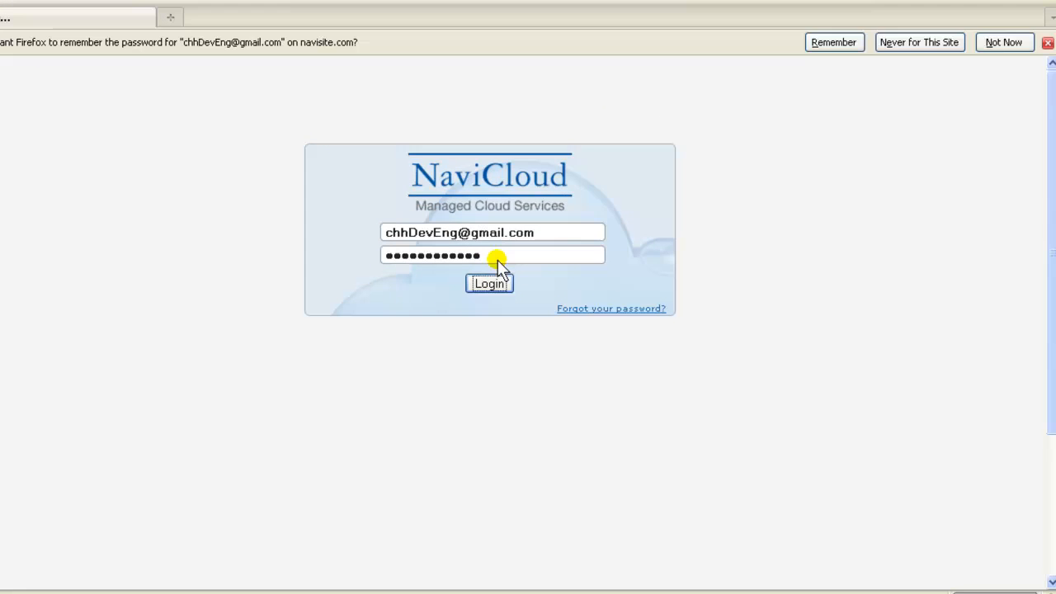
pyautogui.click(1003, 42)
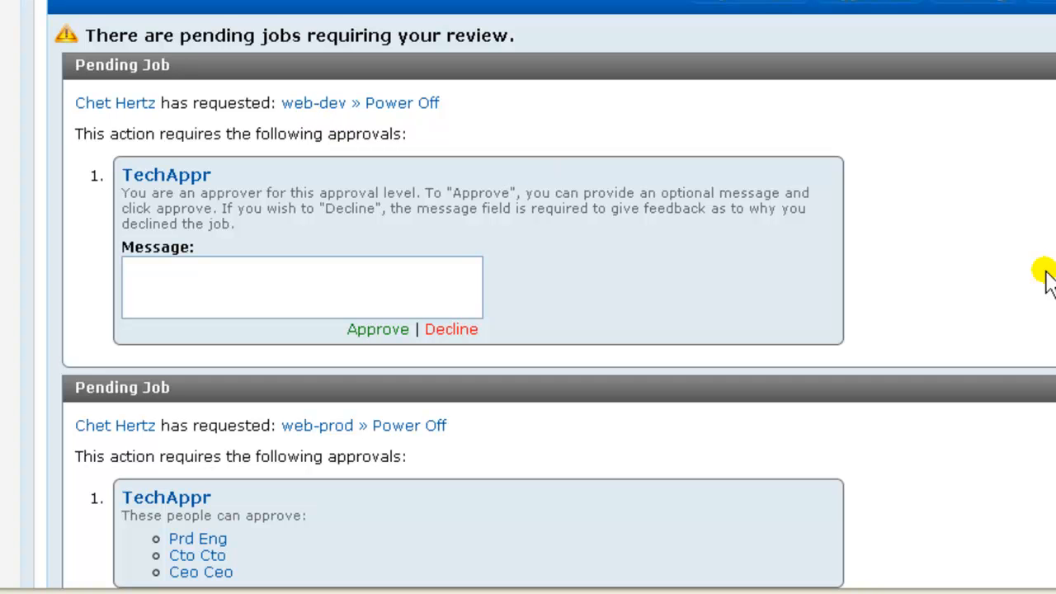
# Step: Approve web-dev's Power Off job at TechAppr level, then return to the Servers page
pyautogui.scroll(-2, 1048, 280)
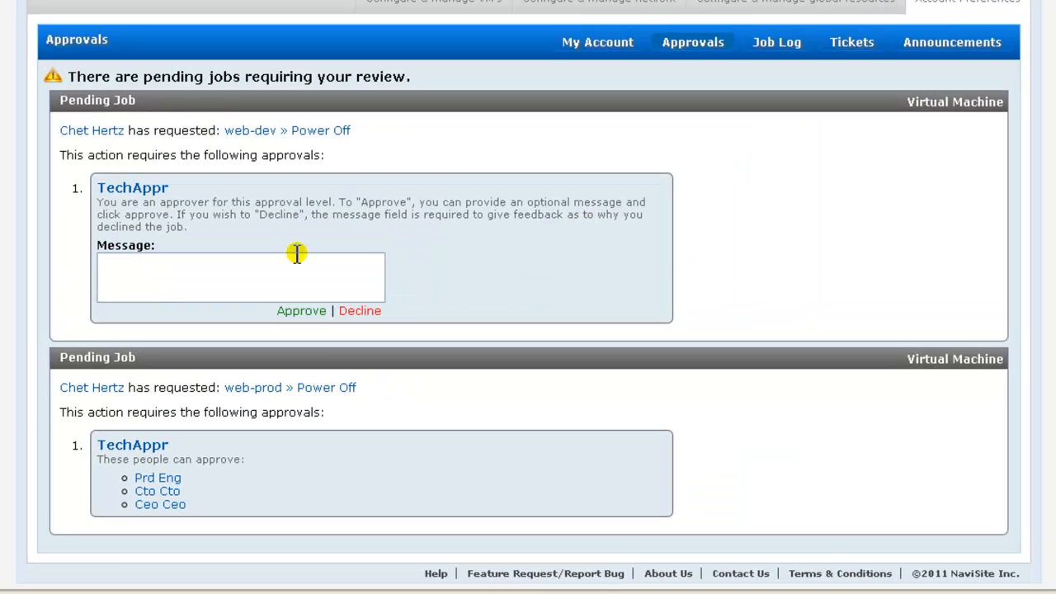
pyautogui.click(316, 315)
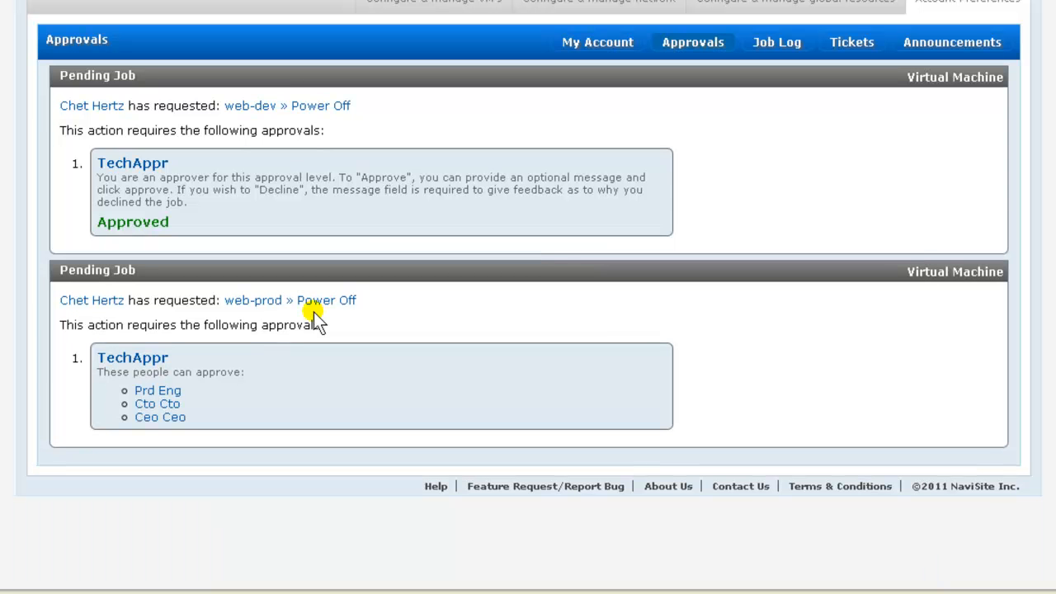
pyautogui.scroll(3, 673, 221)
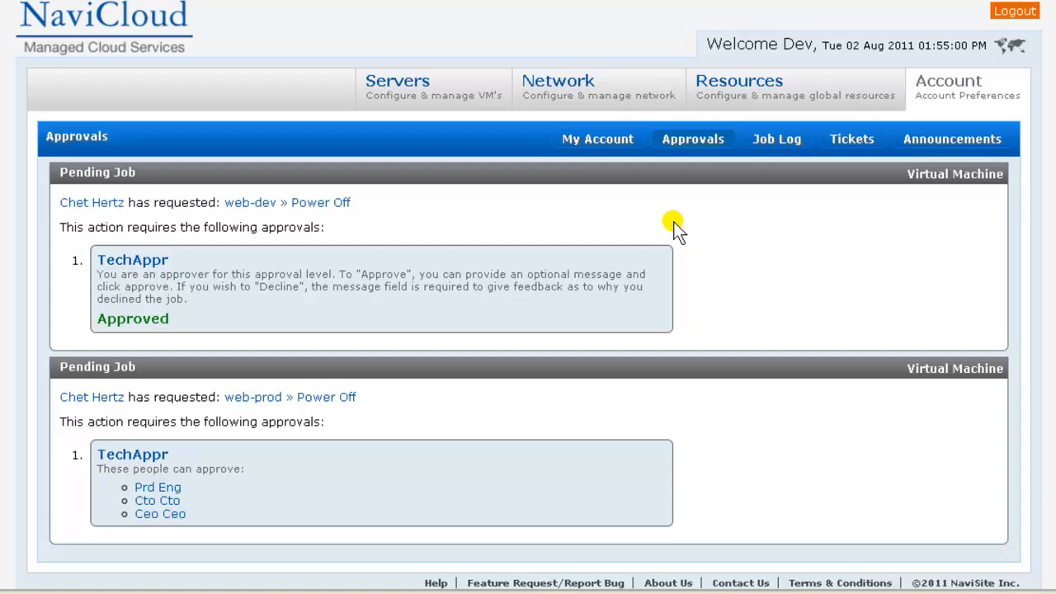
pyautogui.click(403, 83)
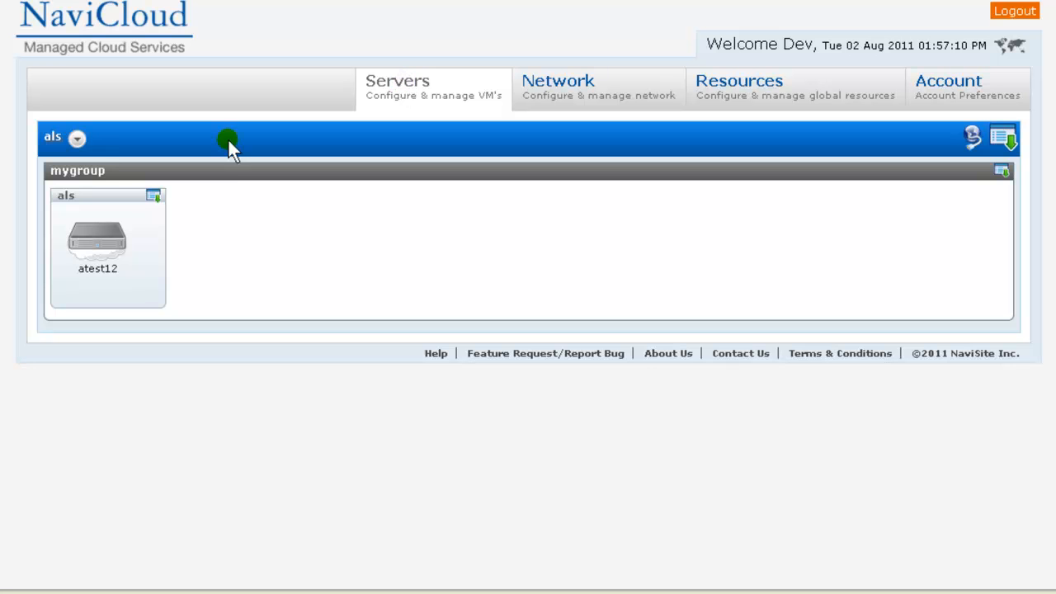
# Step: Switch the environment to Niobrara to see web-dev stopped and web-prod still pending
pyautogui.click(76, 138)
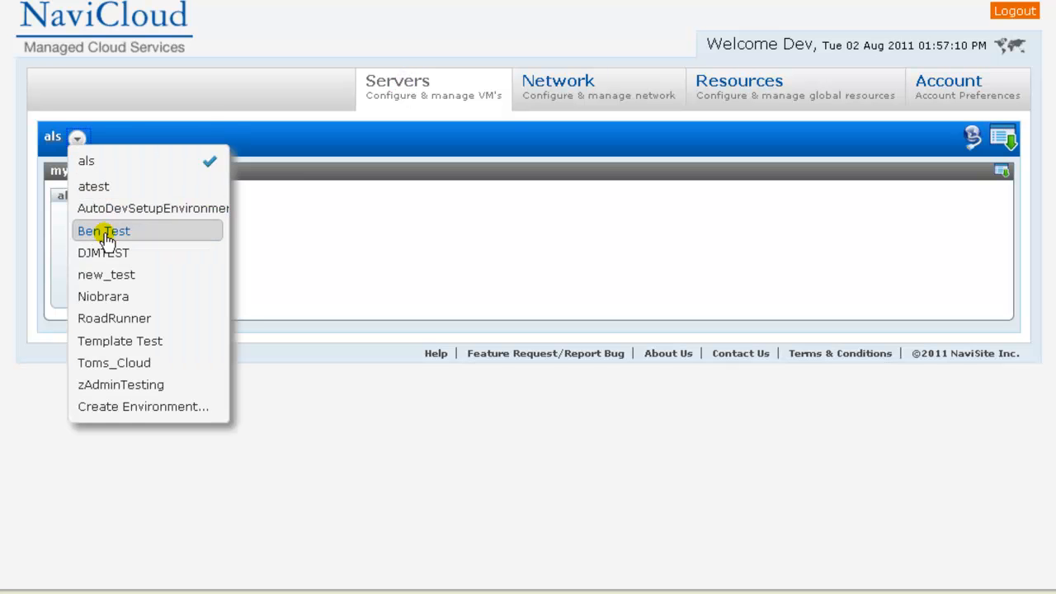
pyautogui.click(97, 297)
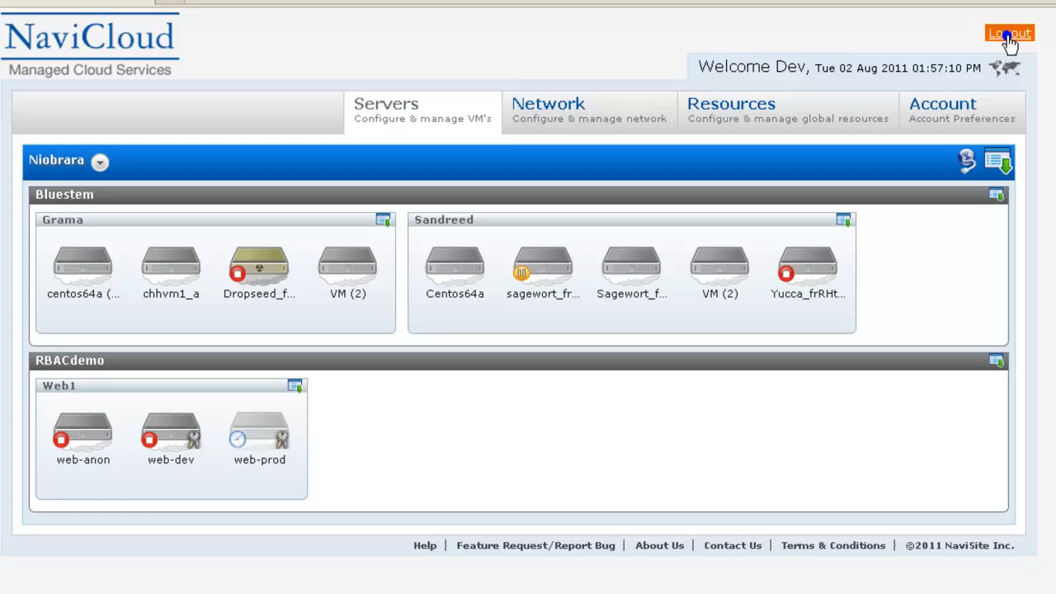
# Step: Log out of the developer account and sign in as the production engineer, declining password save
pyautogui.click(1010, 35)
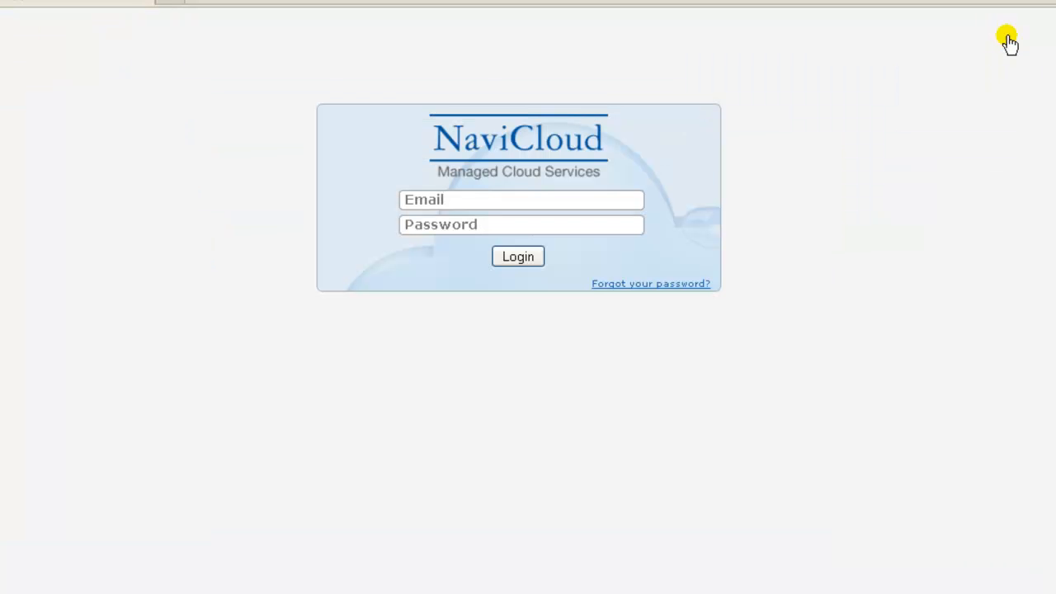
pyautogui.click(462, 200)
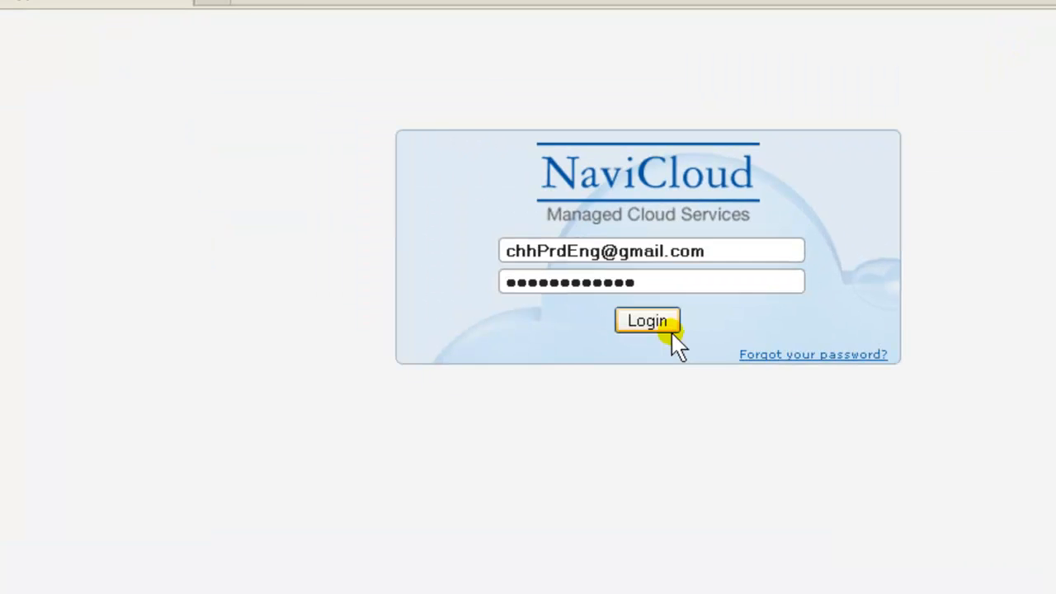
pyautogui.click(647, 321)
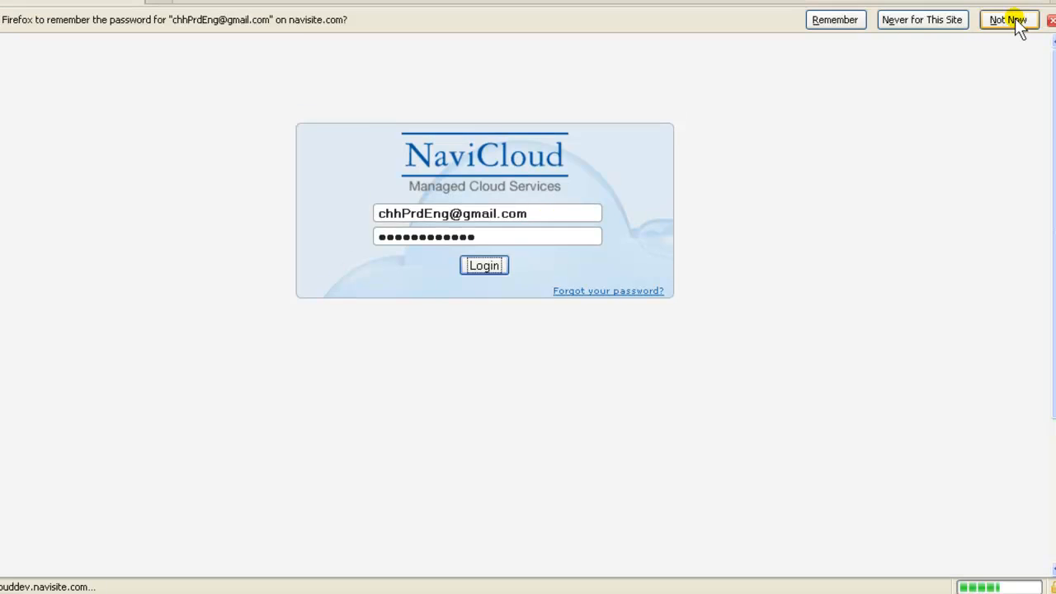
pyautogui.click(1009, 20)
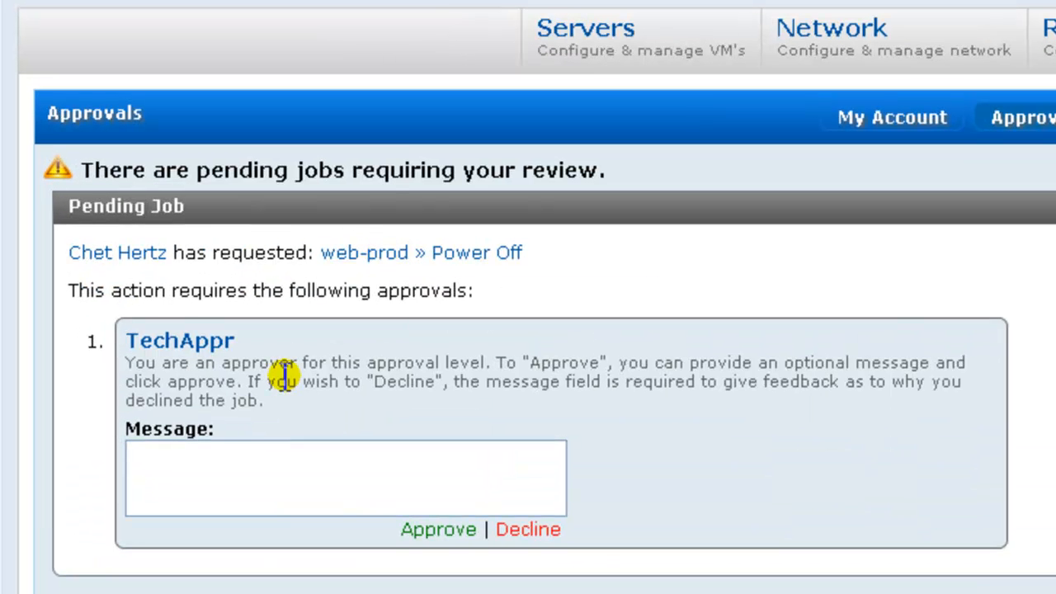
# Step: Approve web-prod's Power Off job, then view Niobrara servers with all three Web1 servers stopped
pyautogui.click(458, 529)
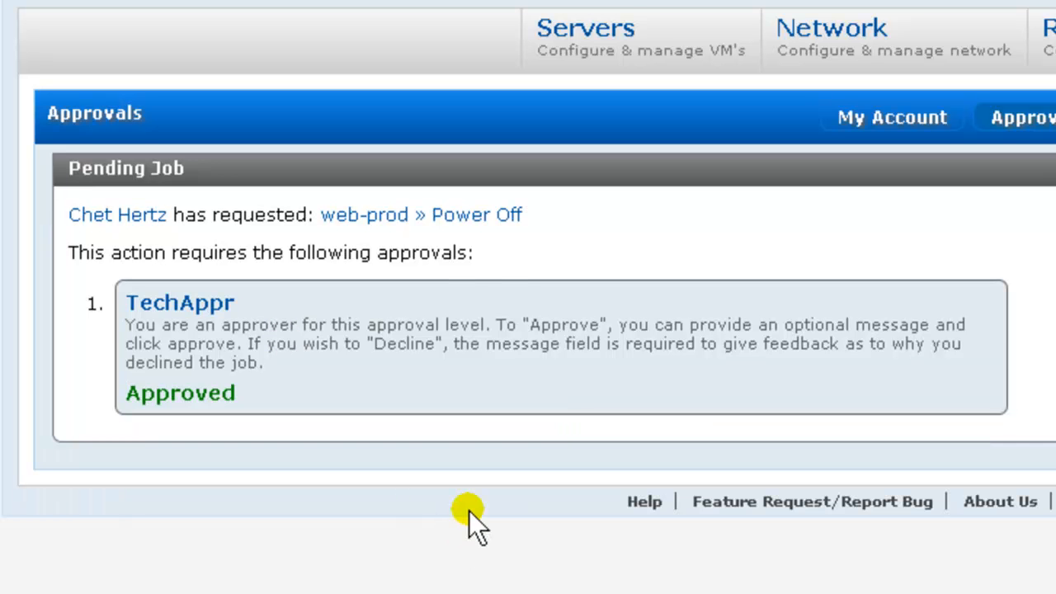
pyautogui.click(611, 38)
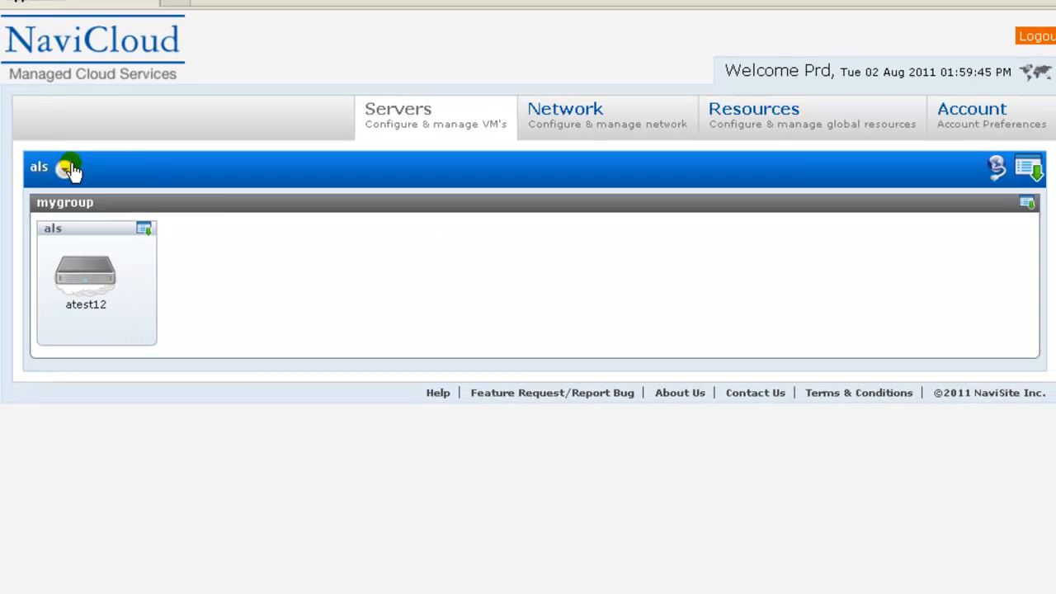
pyautogui.click(66, 169)
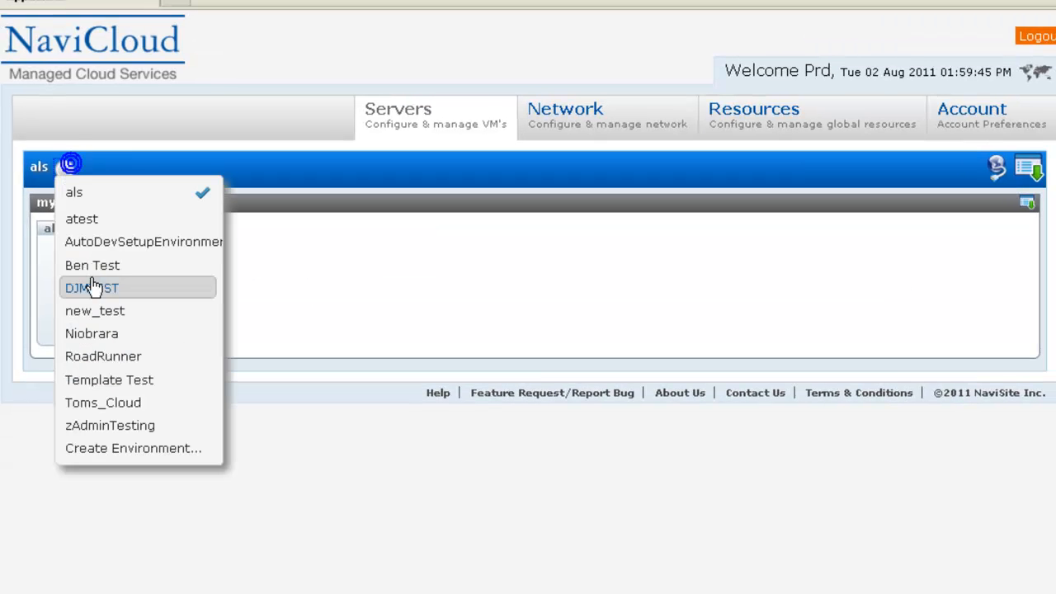
pyautogui.click(106, 338)
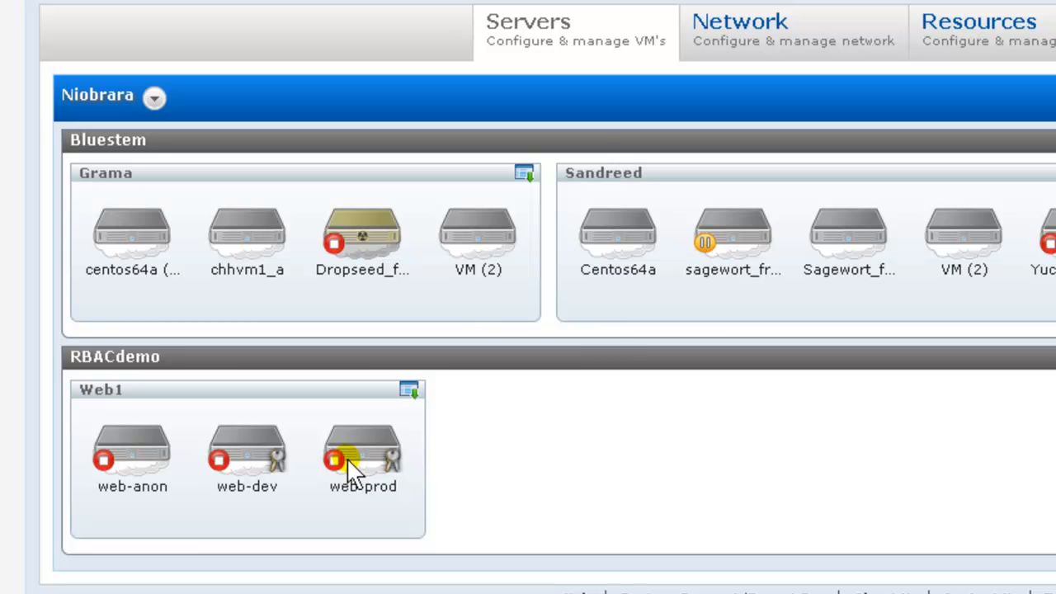
# Step: Request Power On for web-prod, confirm its waiting-for-approval badge, and log out
pyautogui.rightClick(356, 452)
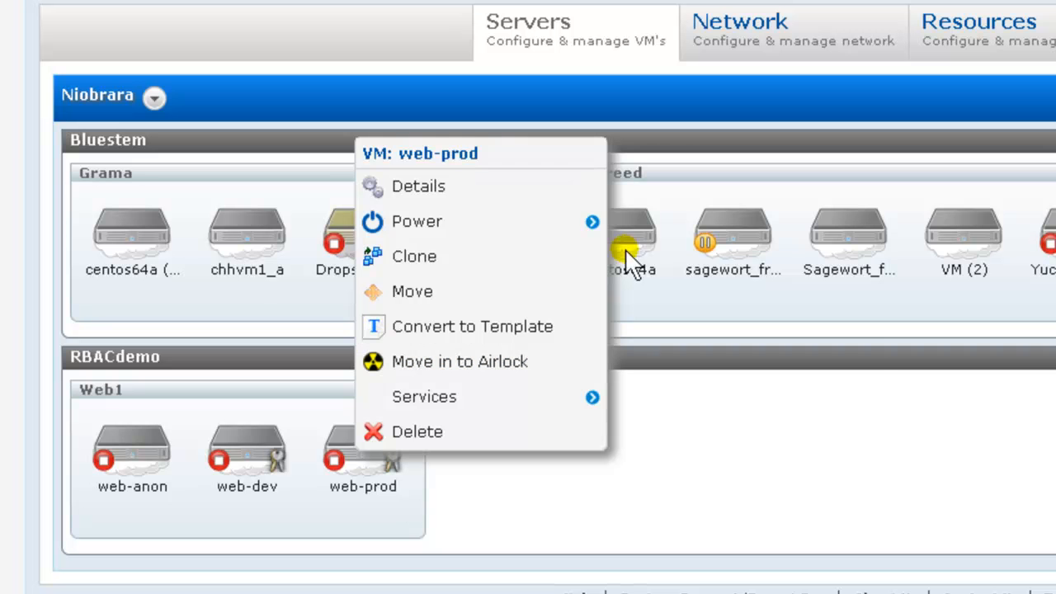
pyautogui.click(593, 224)
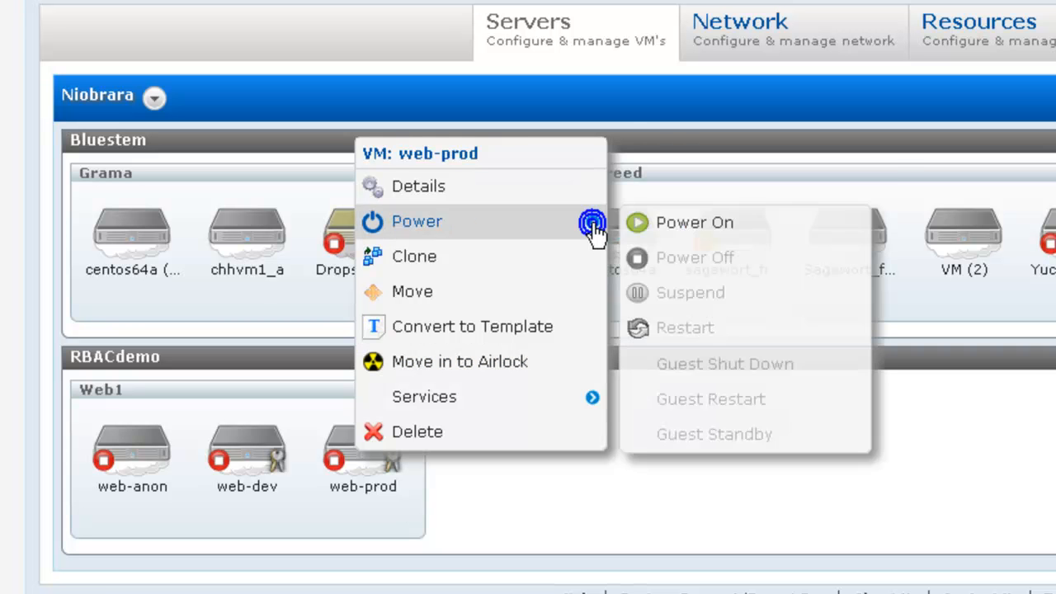
pyautogui.click(705, 229)
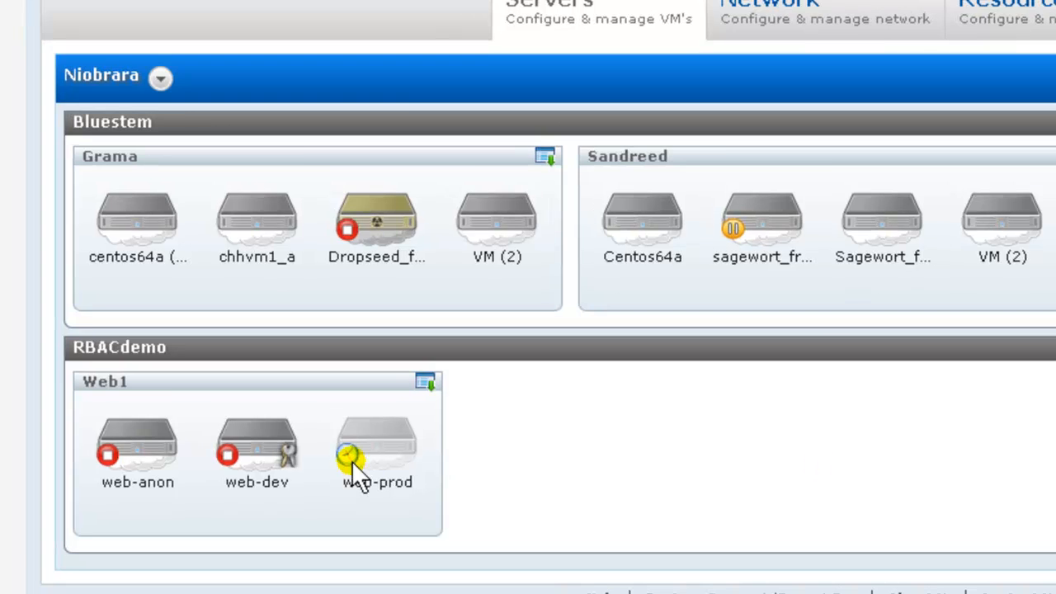
pyautogui.moveTo(340, 467)
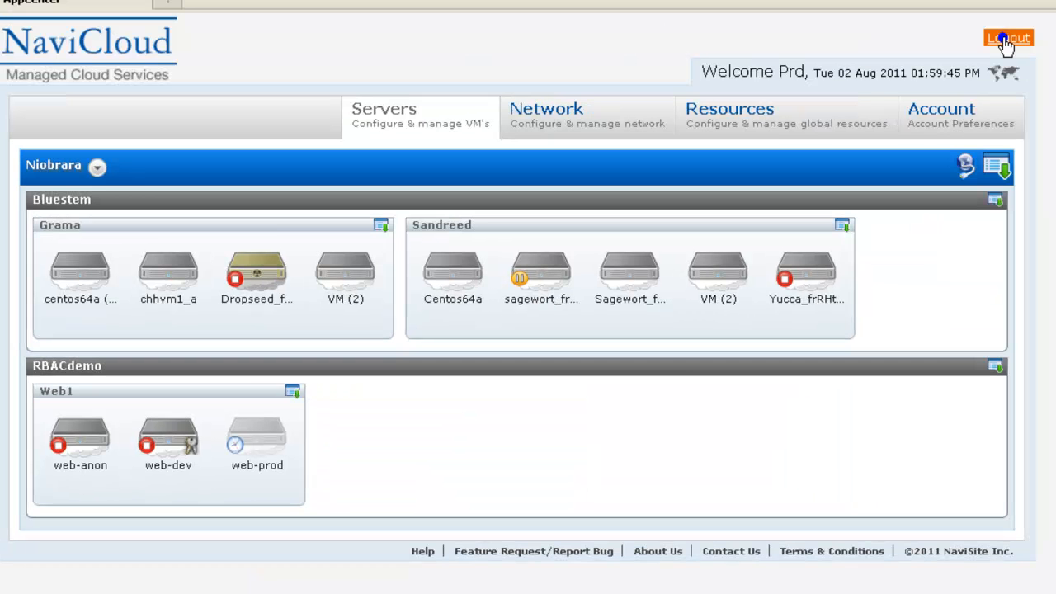
pyautogui.click(1008, 39)
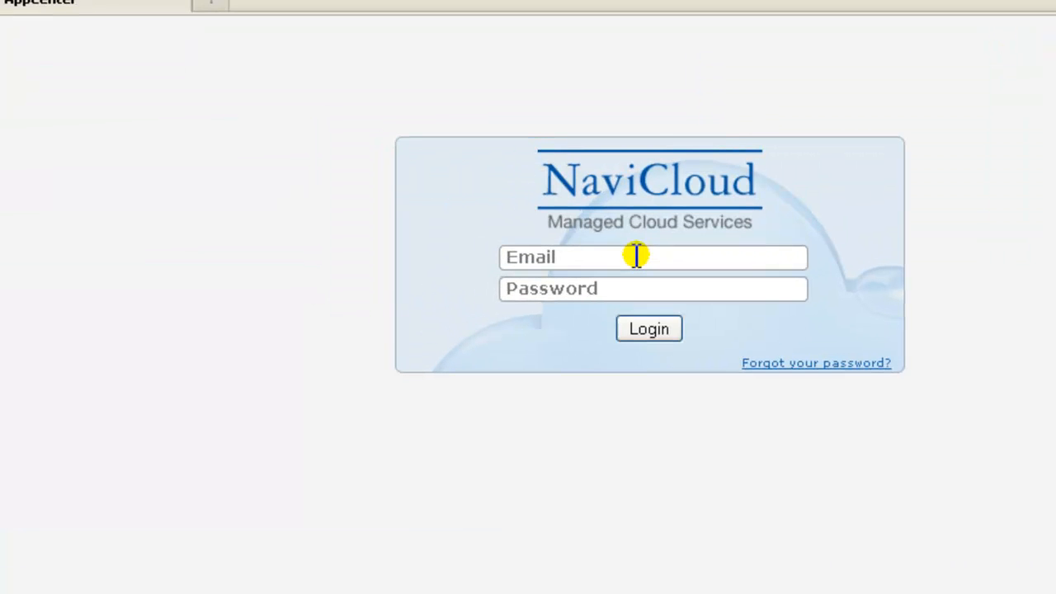
# Step: Sign in with the saved CEO login, declining password save, to reach web-prod's FinAppr request
pyautogui.click(636, 257)
pyautogui.click(671, 283)
pyautogui.click(649, 328)
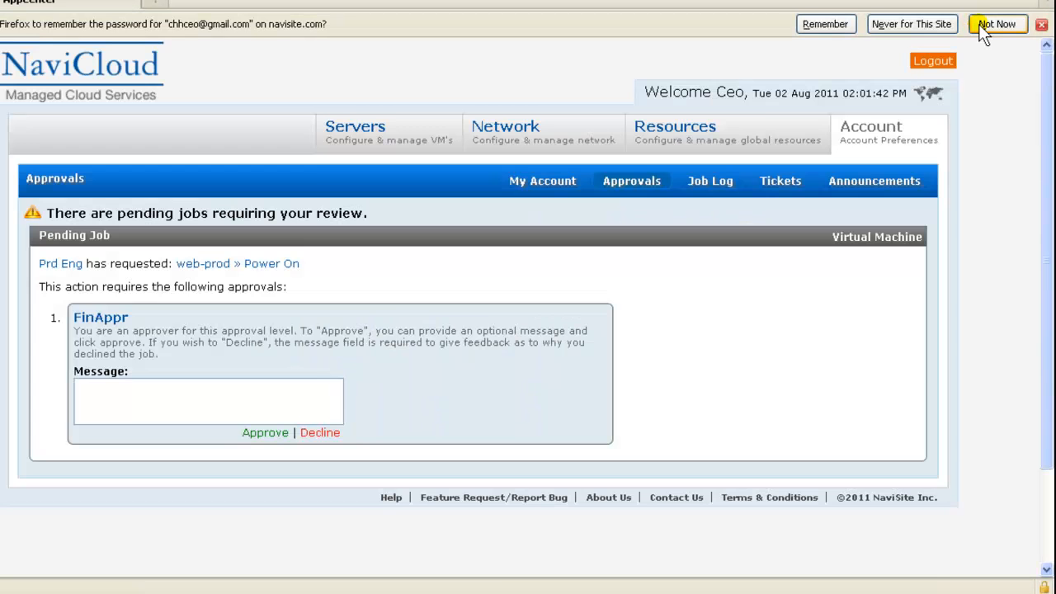
pyautogui.click(981, 24)
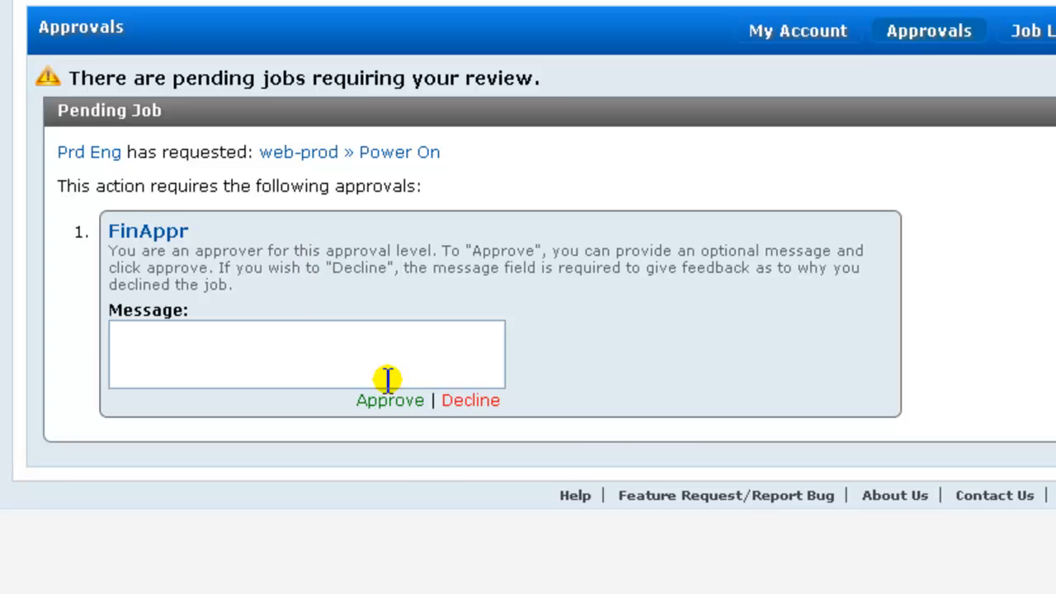
# Step: Decline web-prod's Power On request at FinAppr with the message 'cost overrun this month -- sorry, no dice'
pyautogui.click(207, 337)
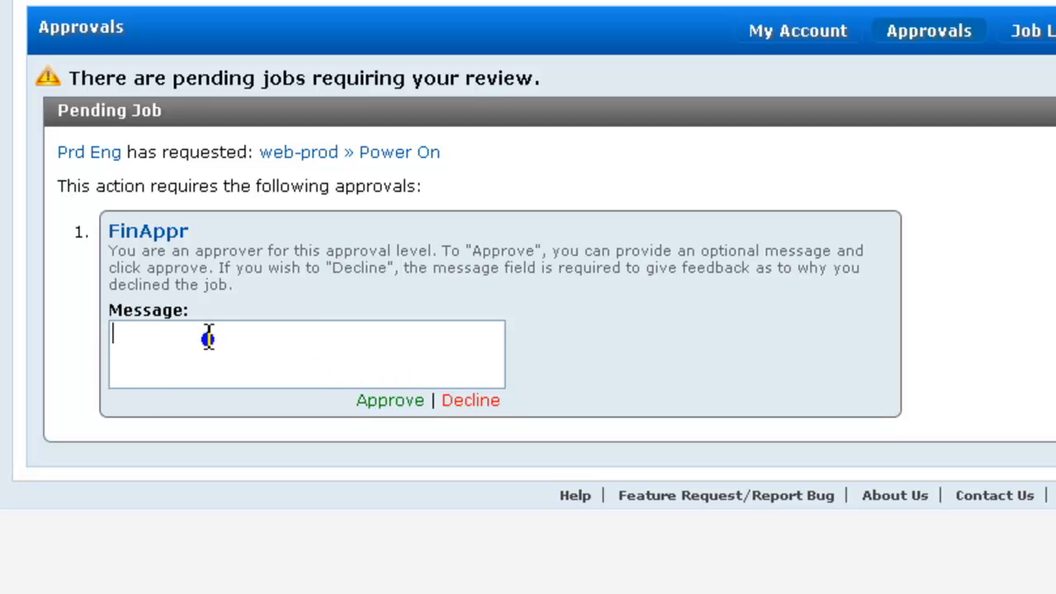
pyautogui.write('cost')
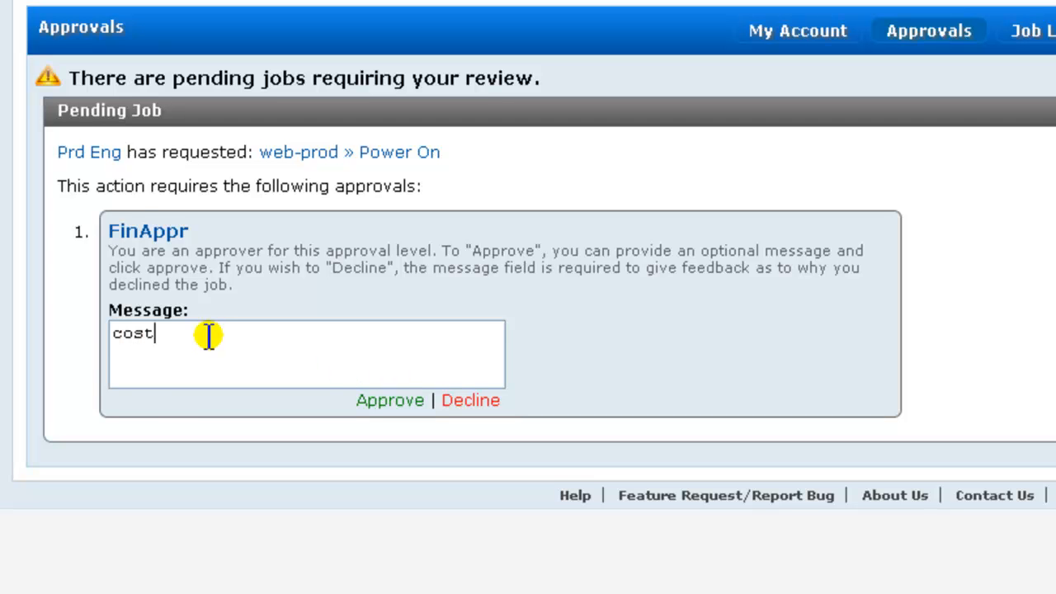
pyautogui.write(' overrun this month -- sorry, no dice')
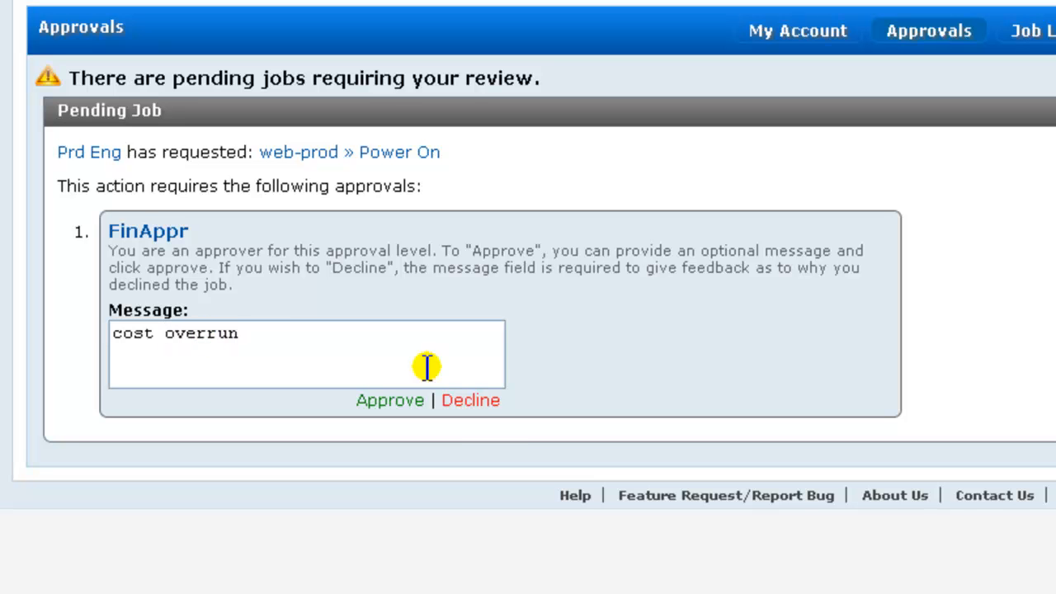
pyautogui.click(471, 401)
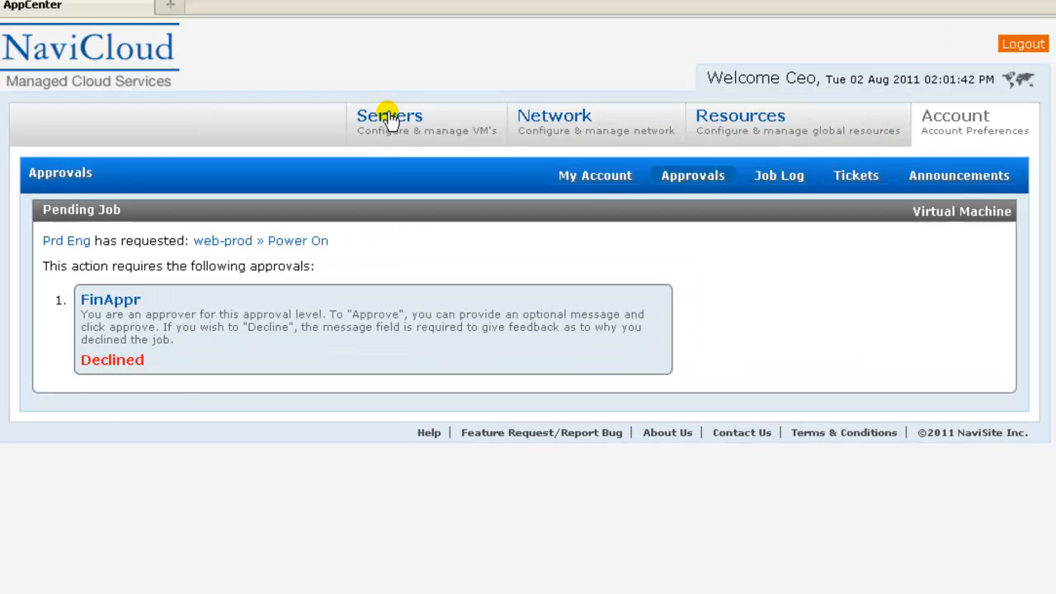
# Step: View the Niobrara environment's servers, then log out of the CEO account
pyautogui.click(388, 117)
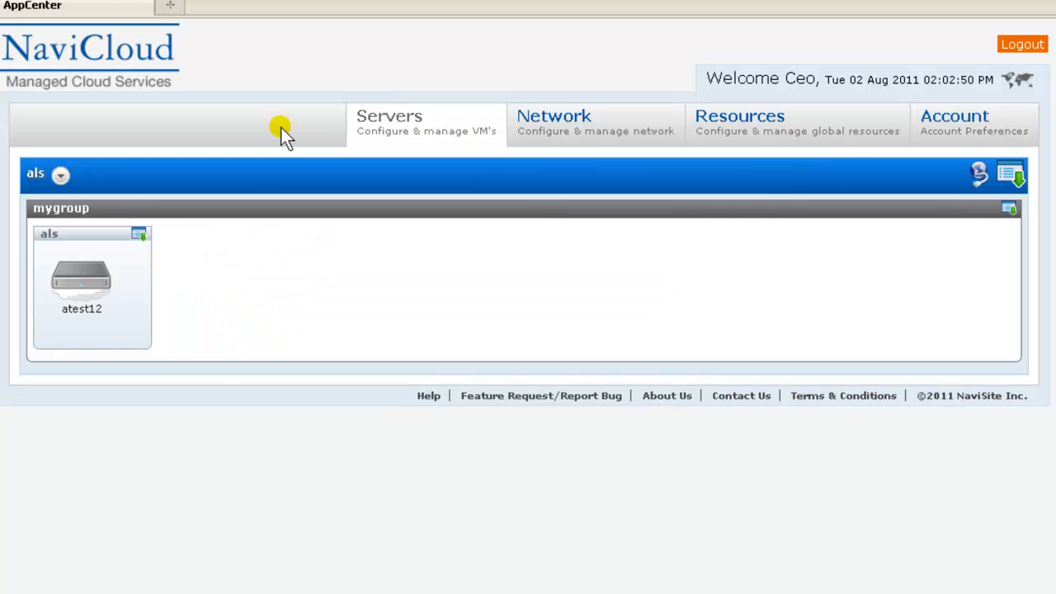
pyautogui.click(61, 174)
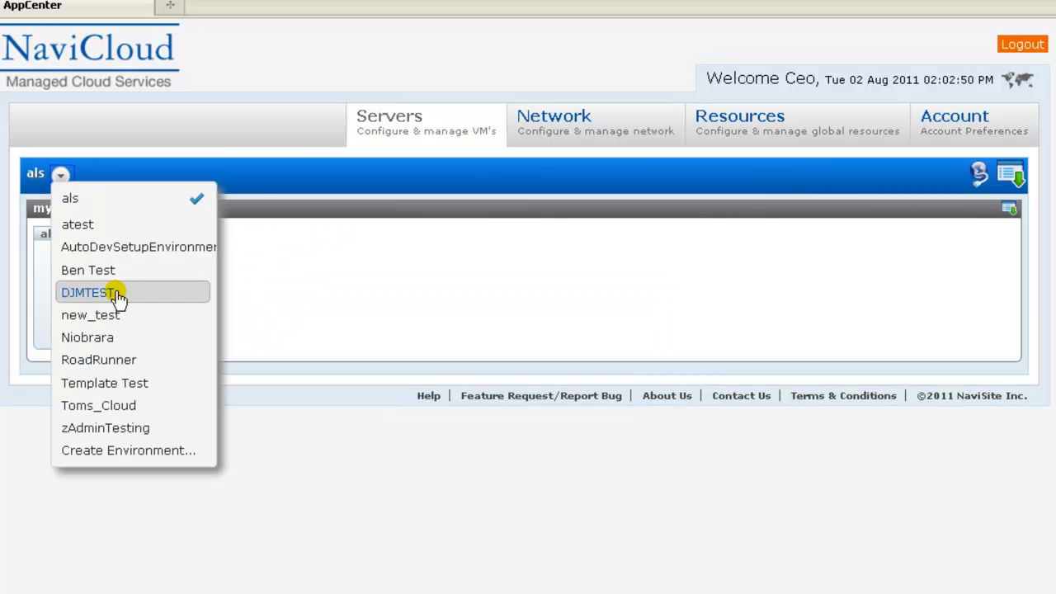
pyautogui.click(120, 337)
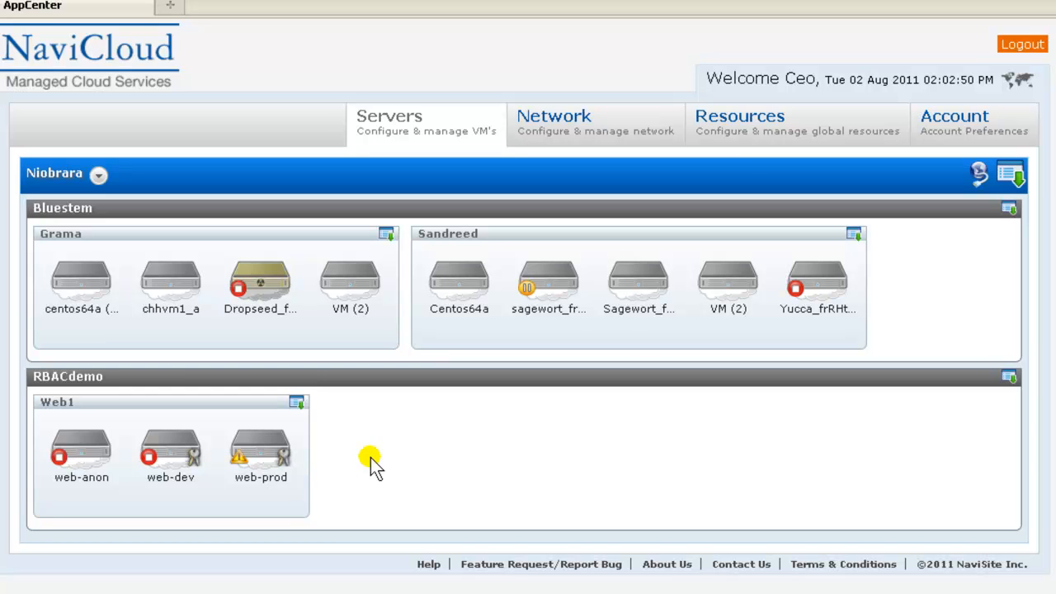
pyautogui.click(1008, 48)
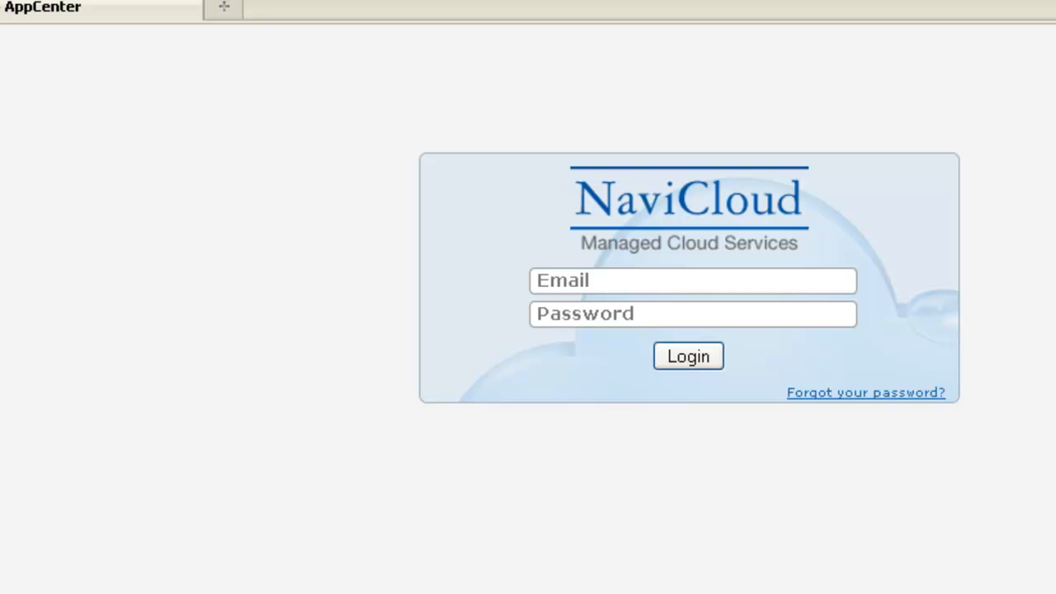
# Step: Log in with the production engineer's e-mail and password, and decline Firefox's offer to save the password
pyautogui.click(632, 282)
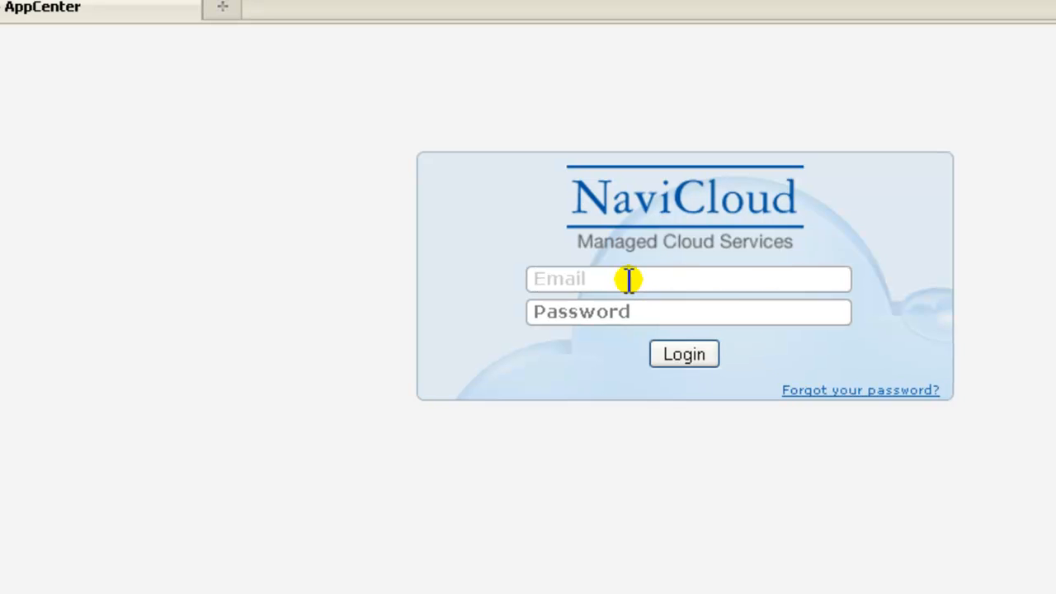
pyautogui.click(697, 359)
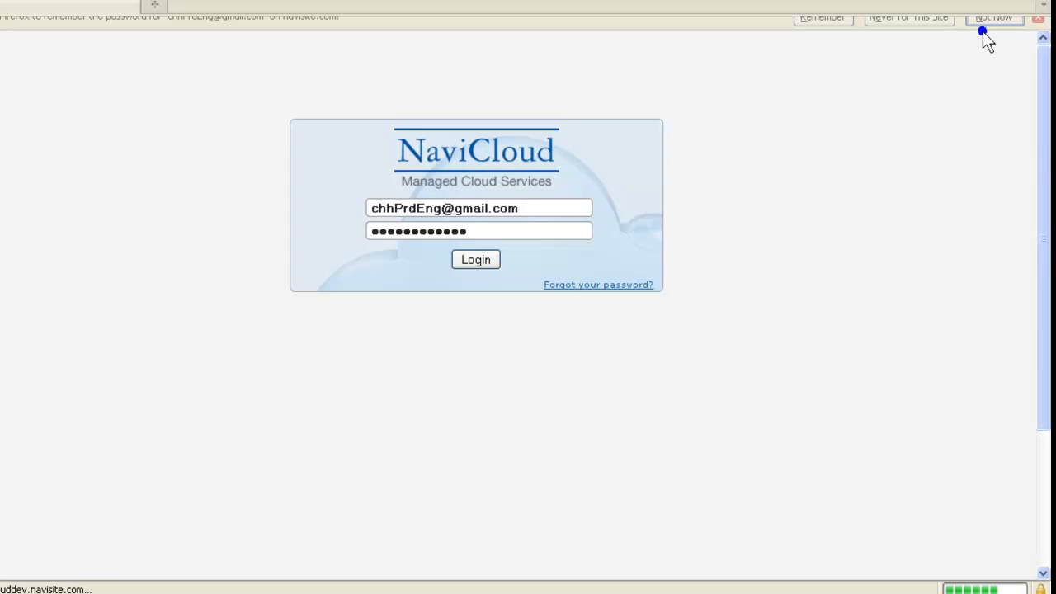
pyautogui.click(982, 35)
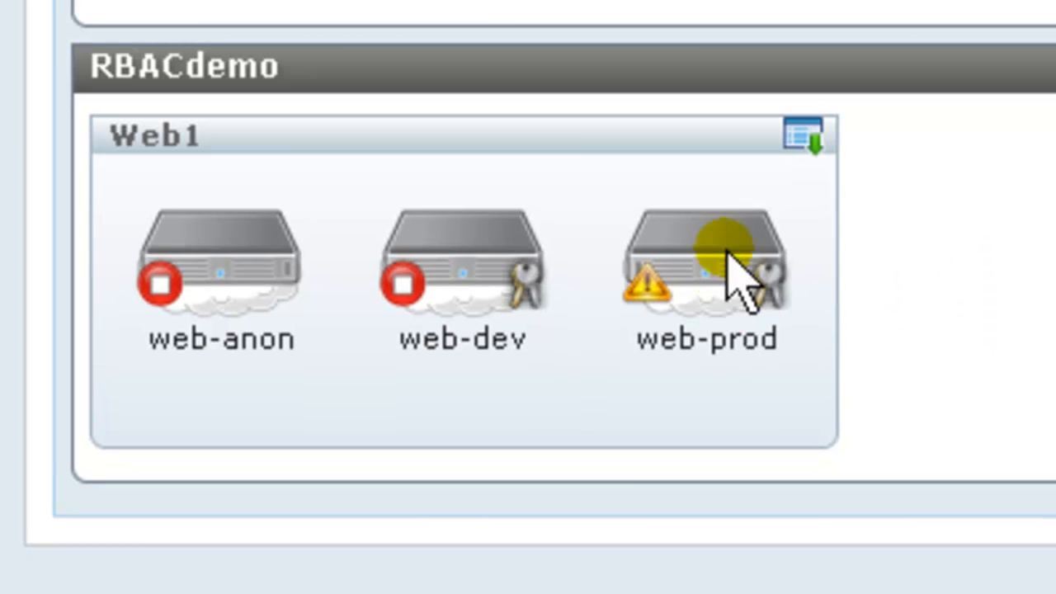
# Step: Check the audit trail of web-prod's Power On job, highlighting the CEO's FinAppr denial
pyautogui.rightClick(749, 237)
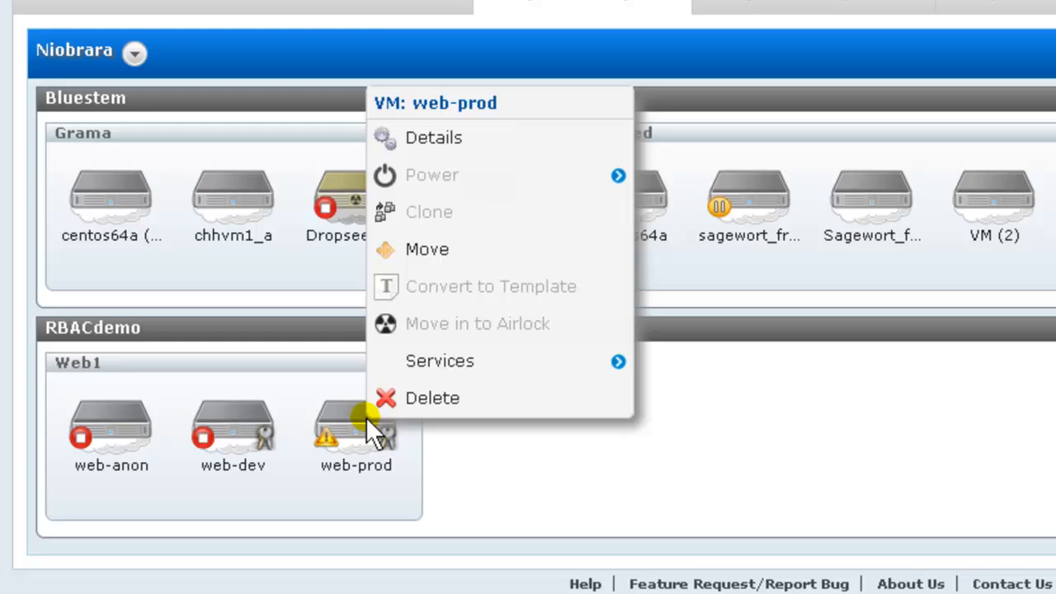
pyautogui.click(485, 154)
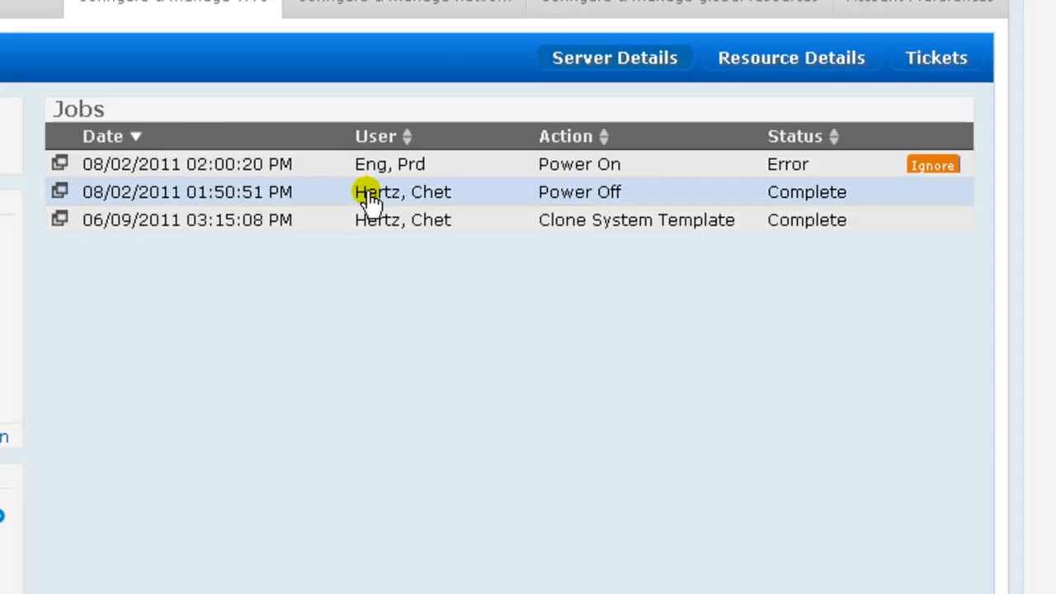
pyautogui.click(58, 163)
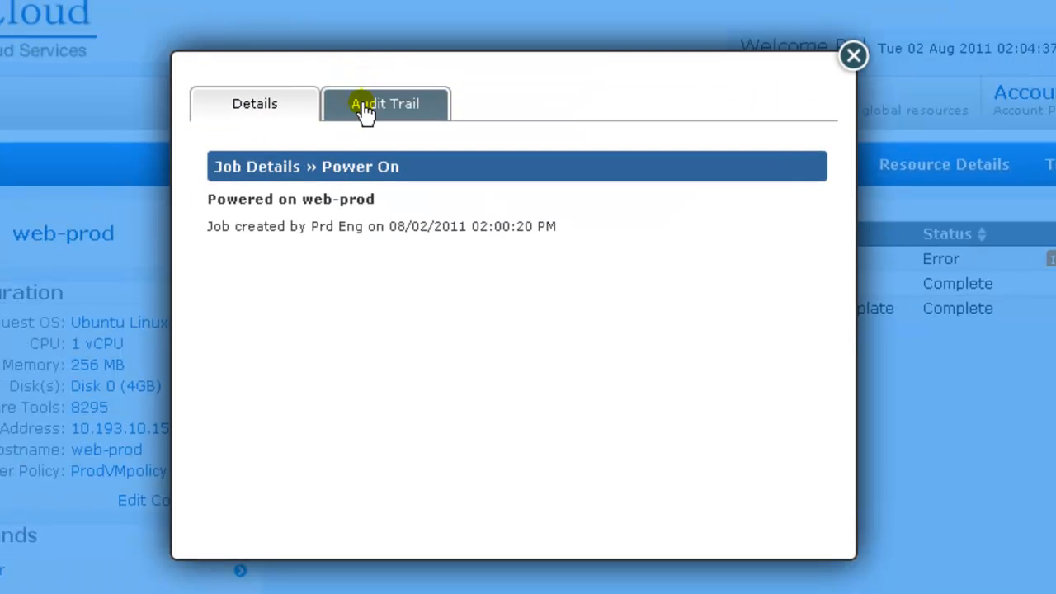
pyautogui.click(363, 112)
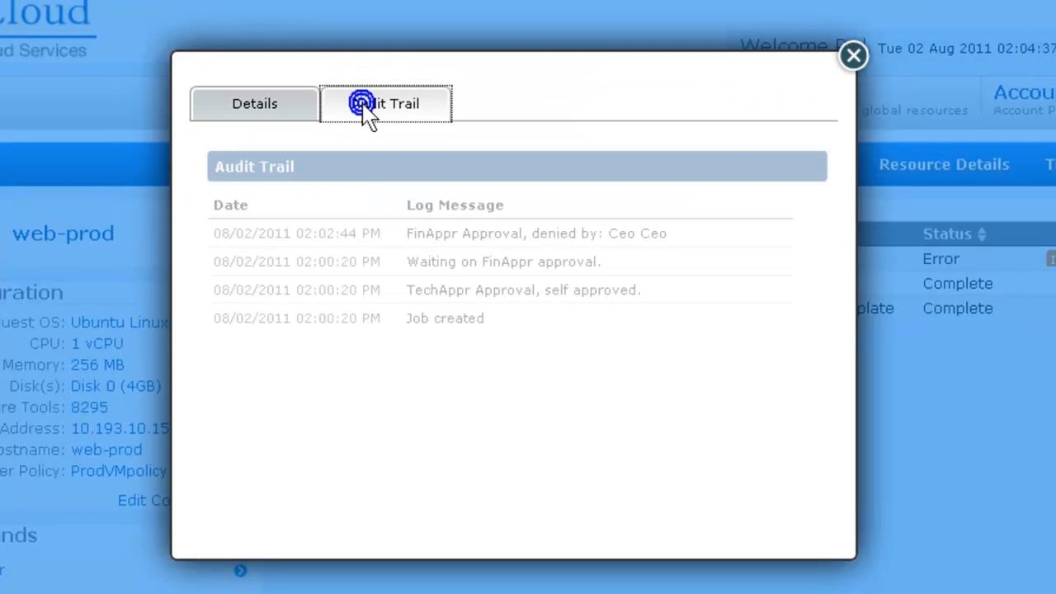
pyautogui.click(629, 235)
pyautogui.doubleClick(629, 235)
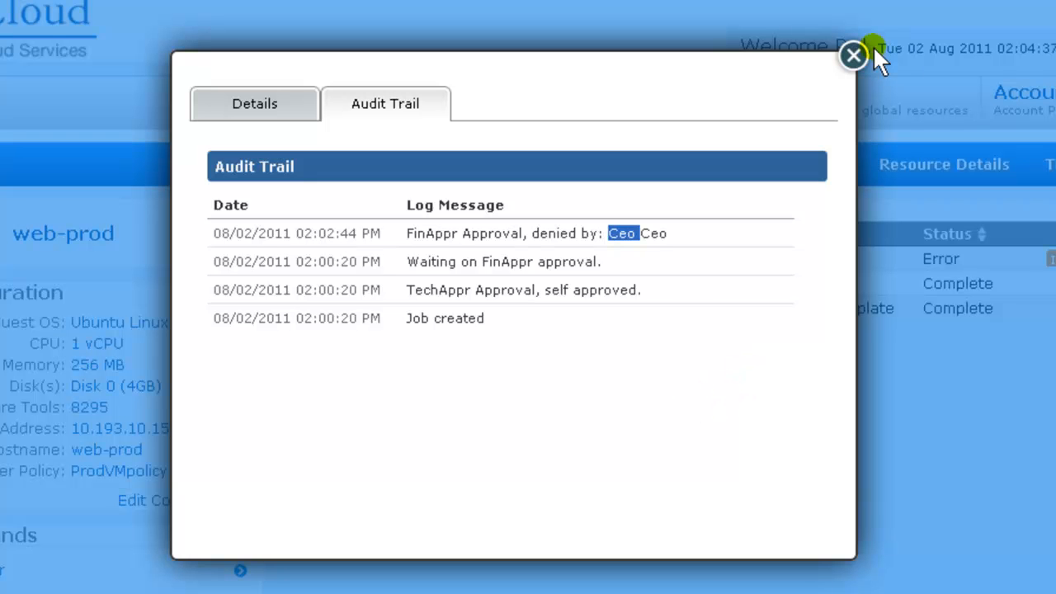
pyautogui.click(855, 57)
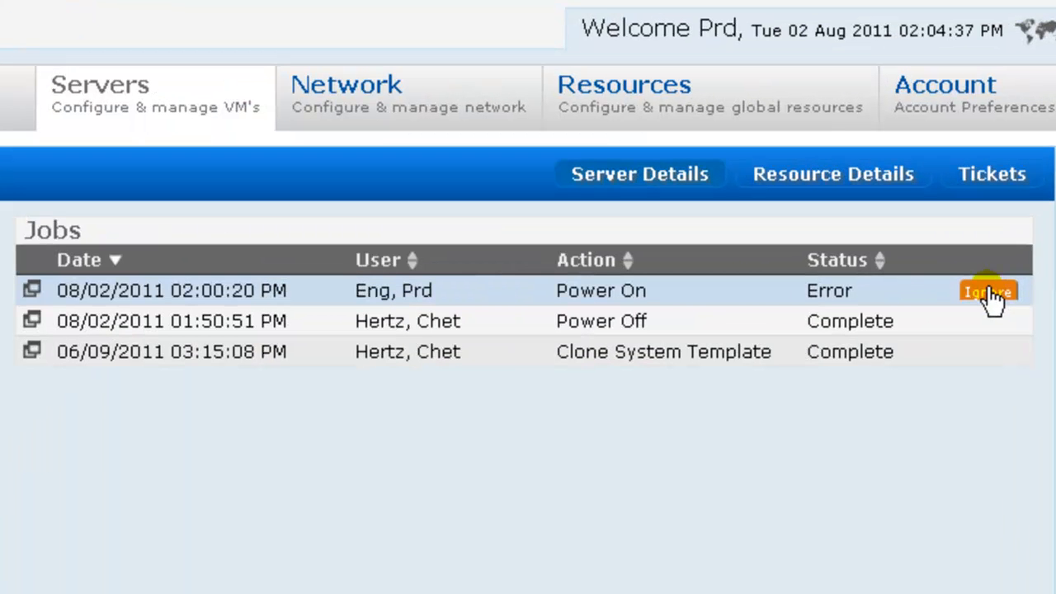
# Step: Set web-prod's failed Power On job to Error Ignored and go back to Servers
pyautogui.click(954, 225)
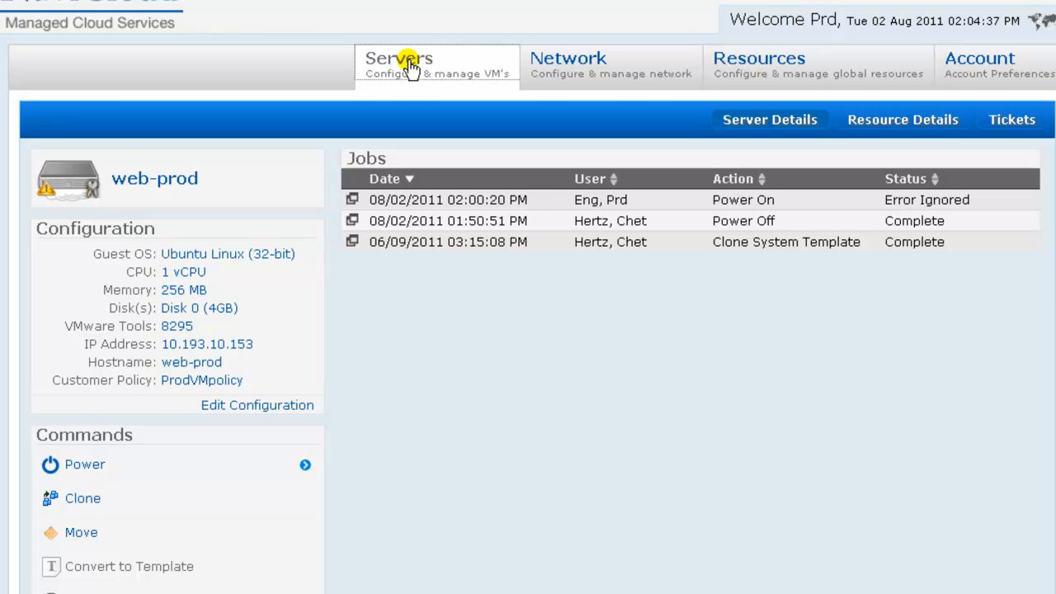
pyautogui.click(410, 66)
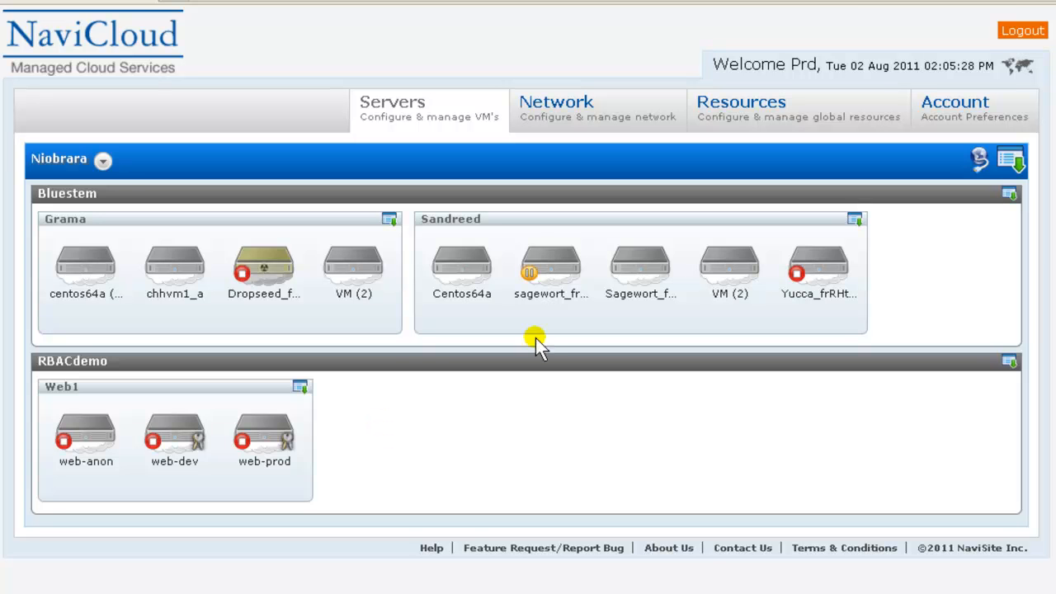
# Step: Log out of the production engineer account, log in with the CFO's details, and refuse password saving
pyautogui.click(1022, 33)
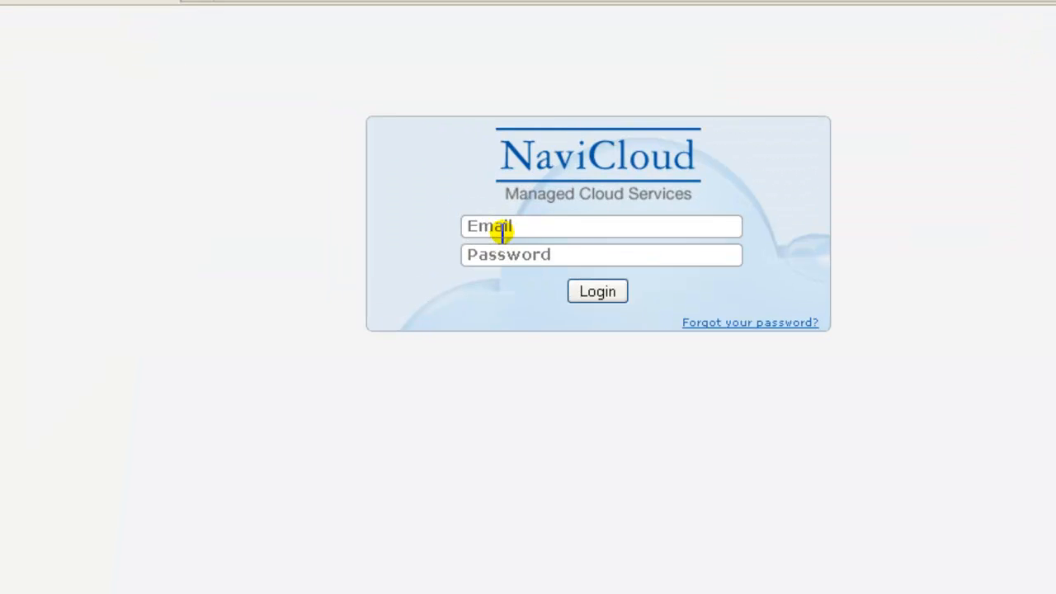
pyautogui.click(571, 263)
pyautogui.click(676, 330)
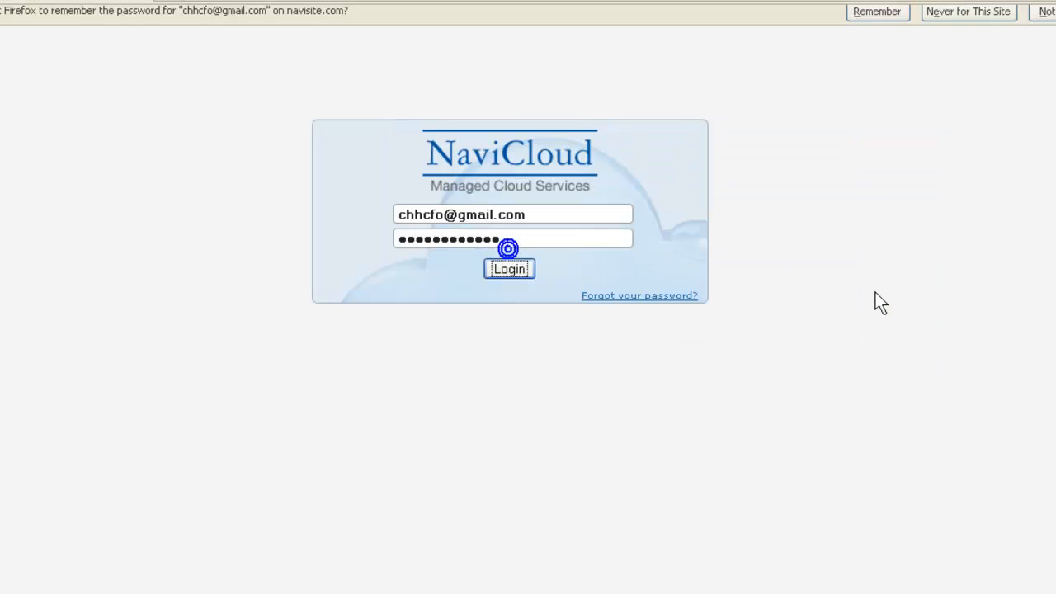
pyautogui.click(1021, 18)
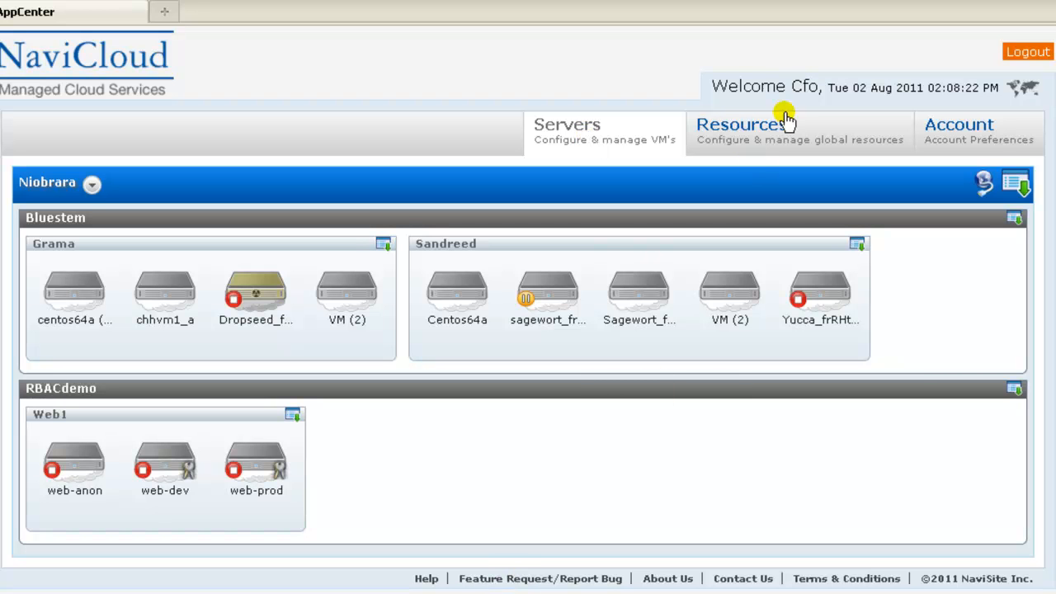
pyautogui.doubleClick(804, 87)
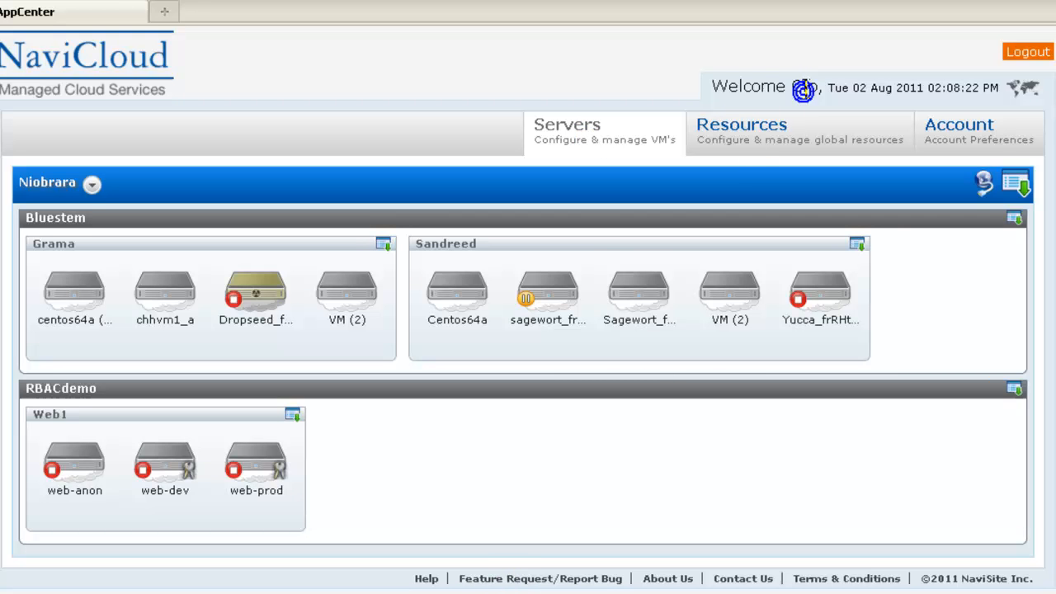
pyautogui.click(830, 164)
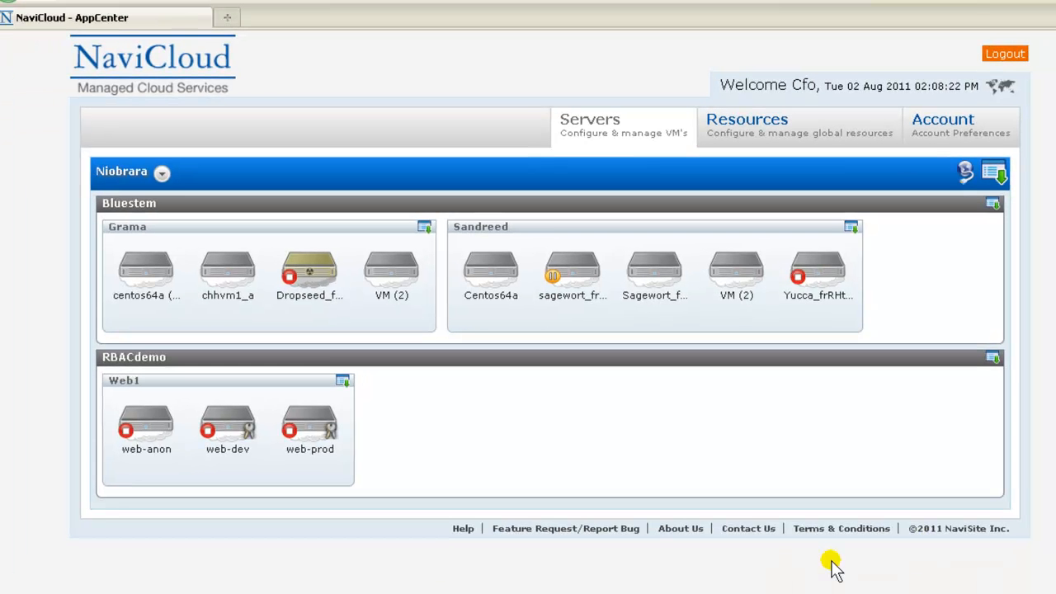